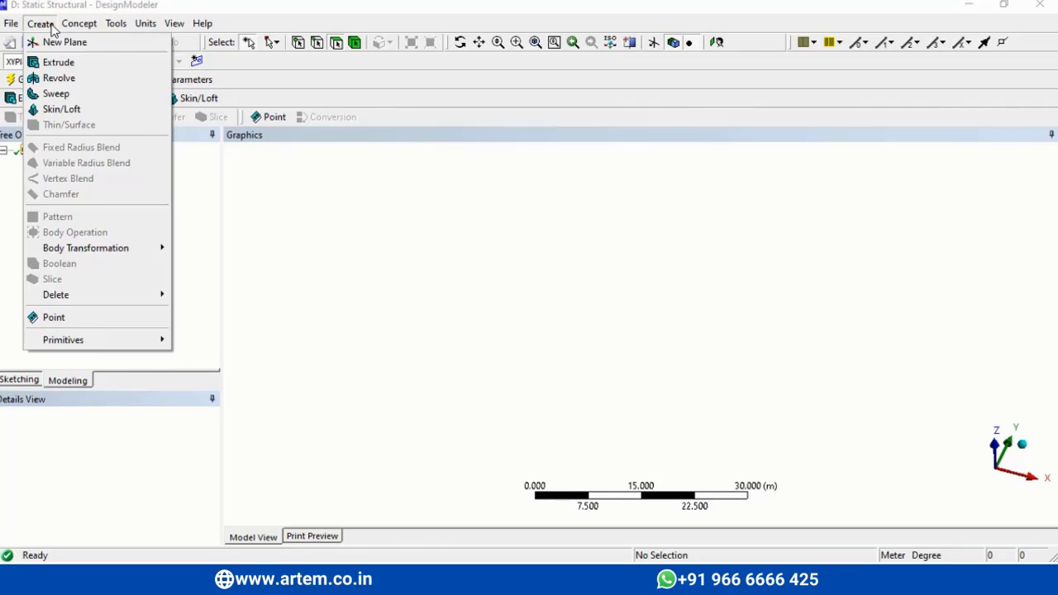
Create a box primitive on the XY plane at the origin with 1 m diagonal X, Y and Z components.
click(53, 30)
click(41, 25)
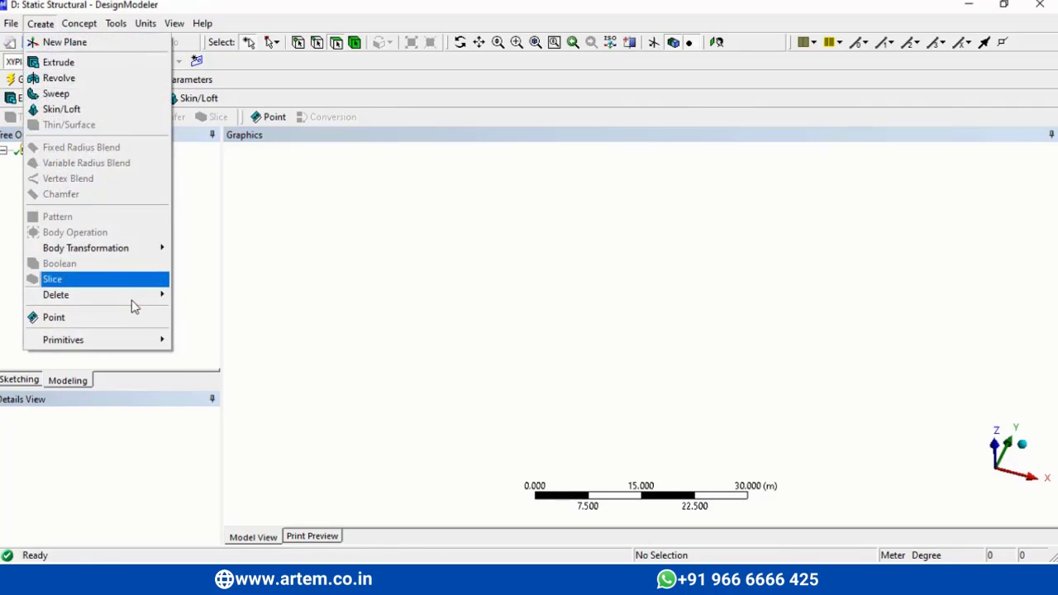
mouse_move(134, 339)
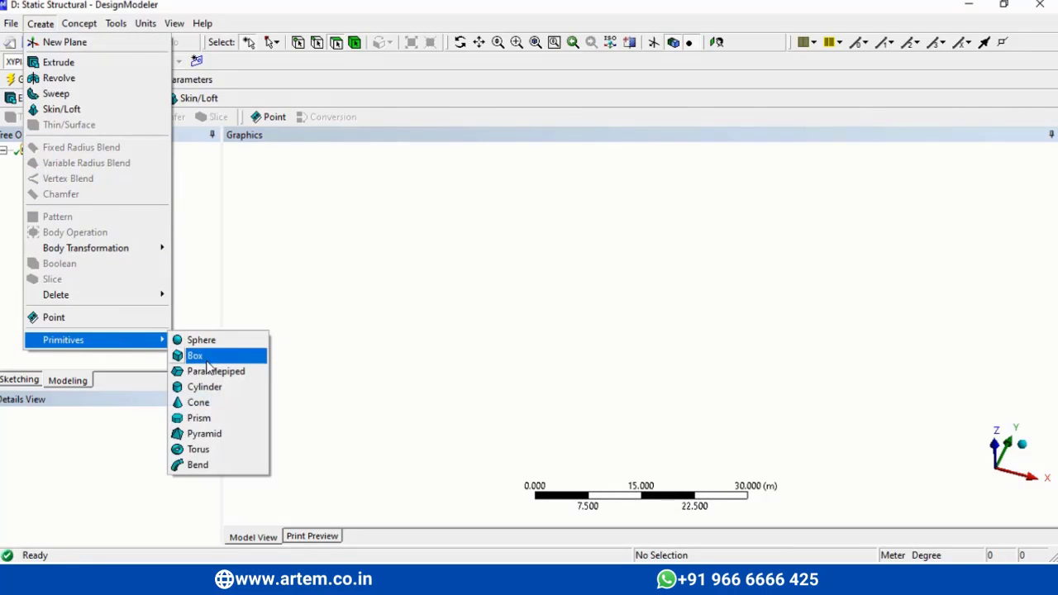
click(207, 356)
drag(214, 441, 222, 504)
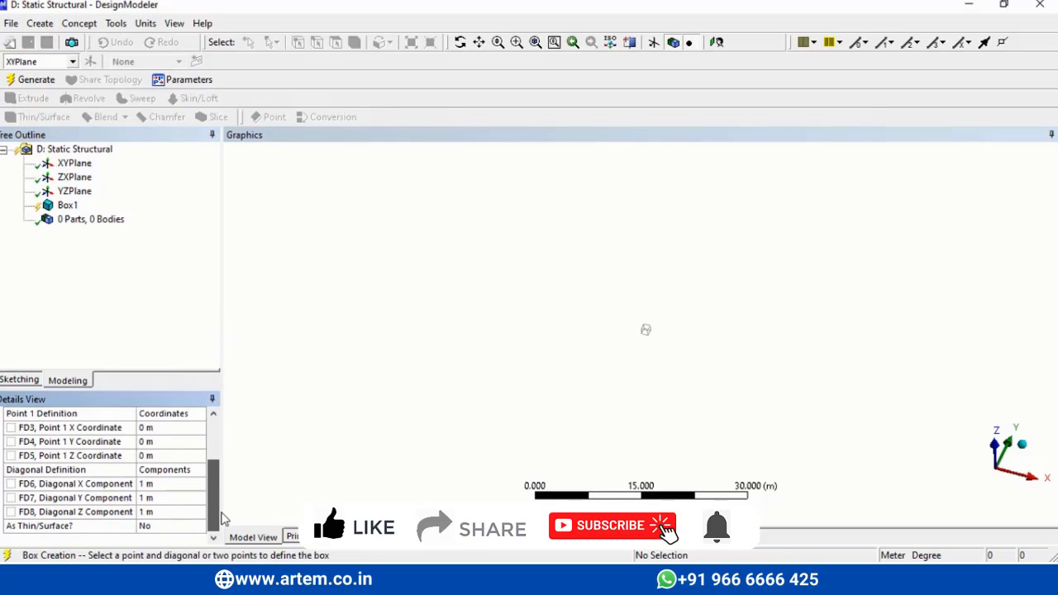
click(36, 79)
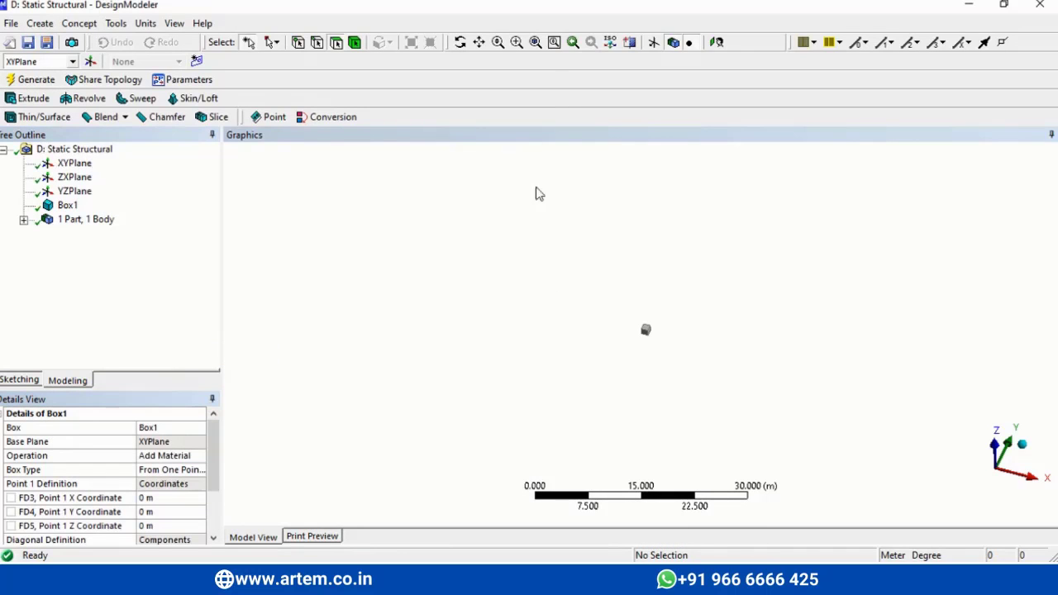
Generate a box-shaped enclosure around all bodies with non-uniform cushions of 1 m in every direction.
click(535, 46)
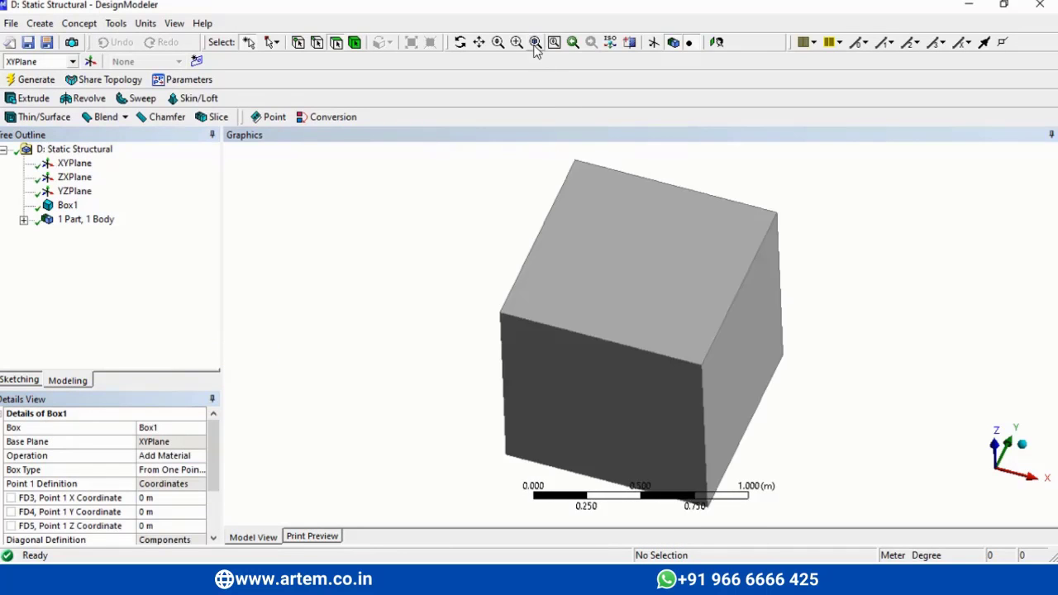
click(460, 42)
drag(612, 265, 511, 306)
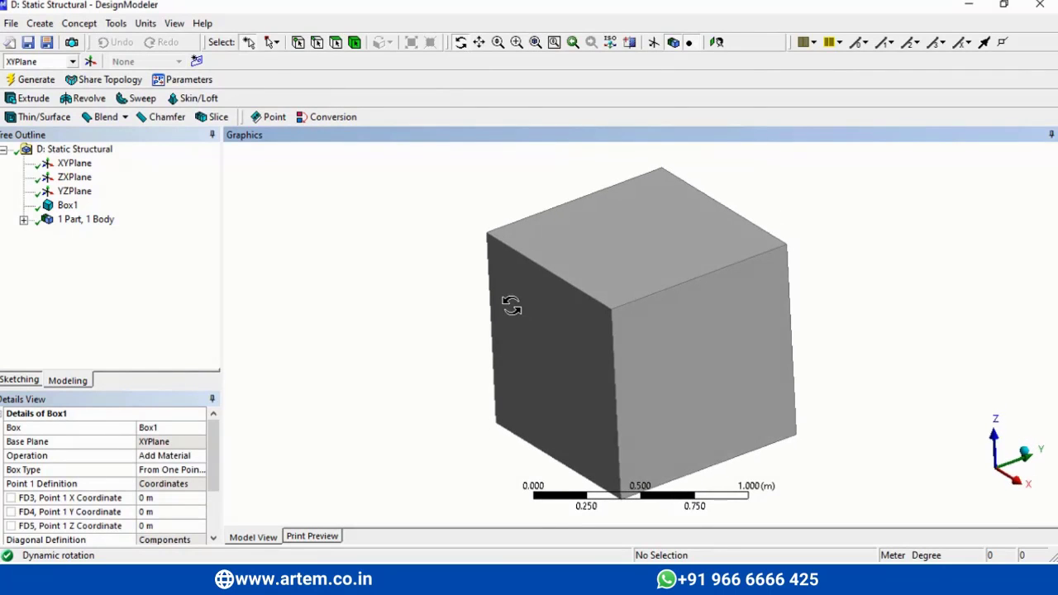
click(116, 23)
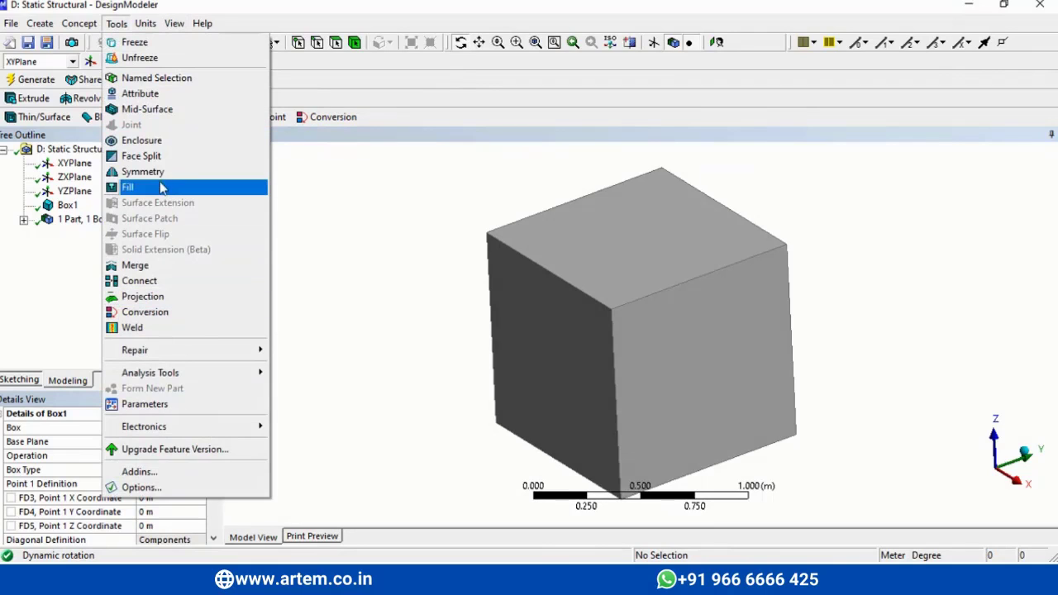
click(145, 142)
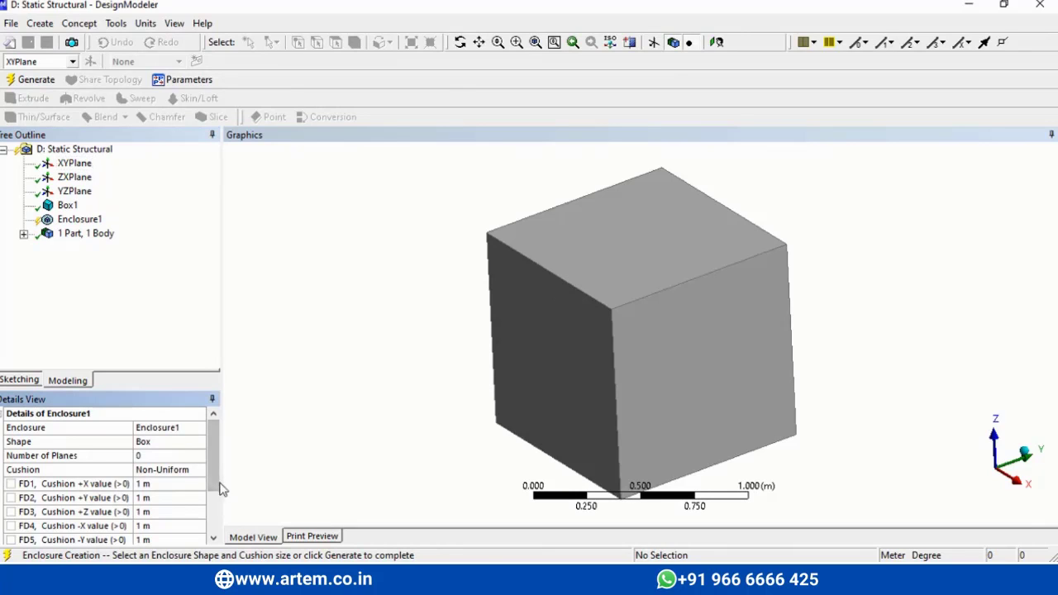
click(217, 518)
drag(217, 513, 218, 537)
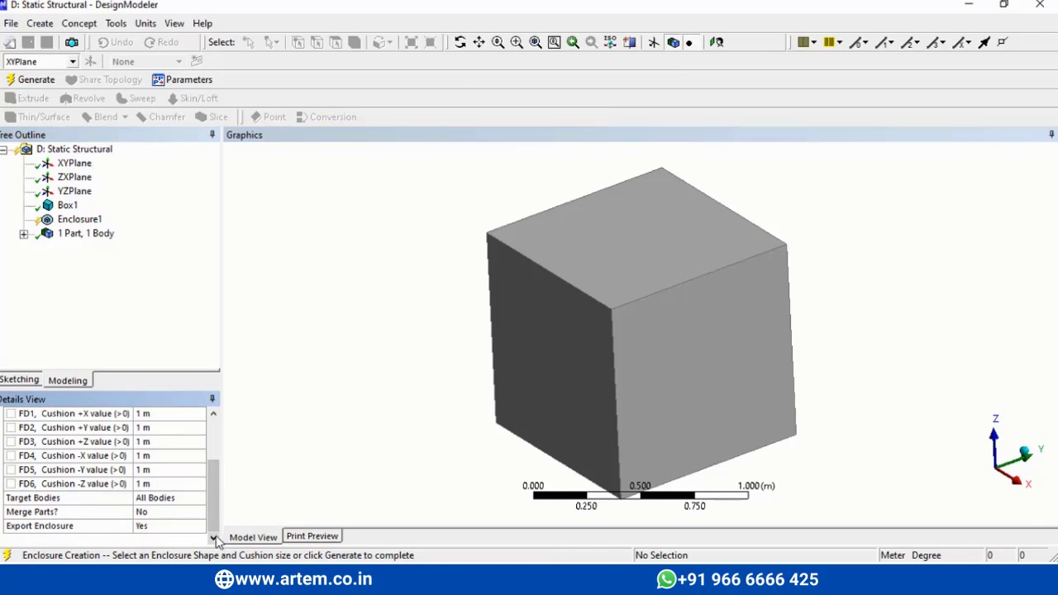
click(33, 80)
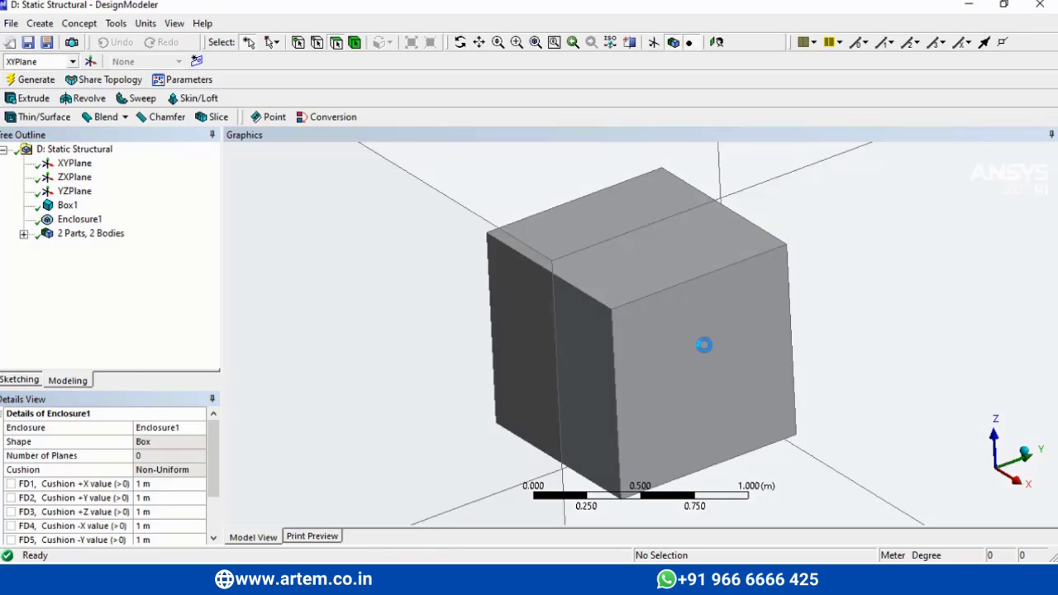
Examine the cube inside its enclosure, highlighting the box and enclosure features in turn.
click(535, 42)
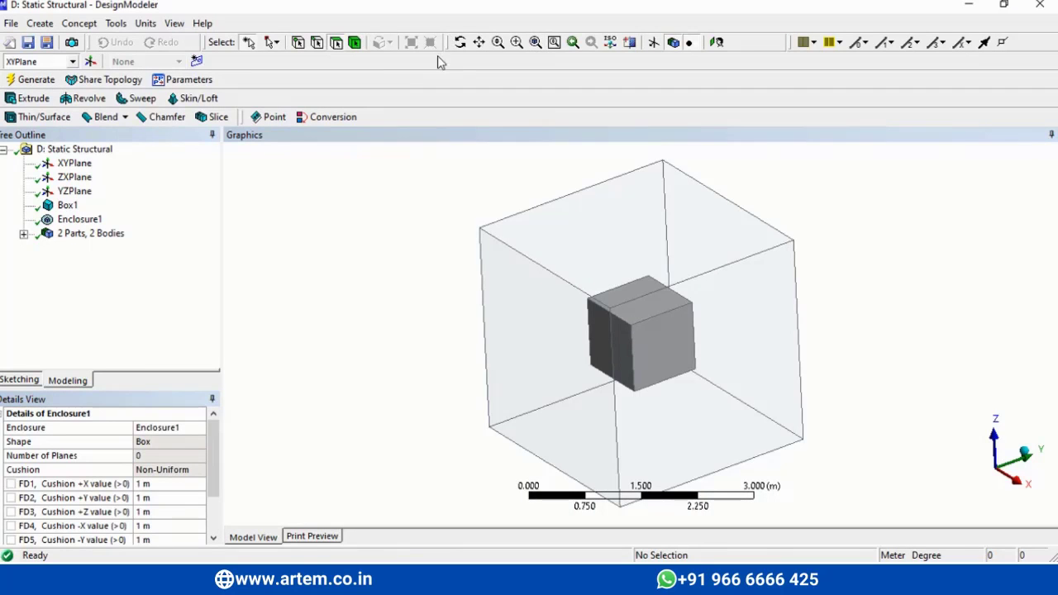
click(460, 42)
drag(629, 259, 640, 211)
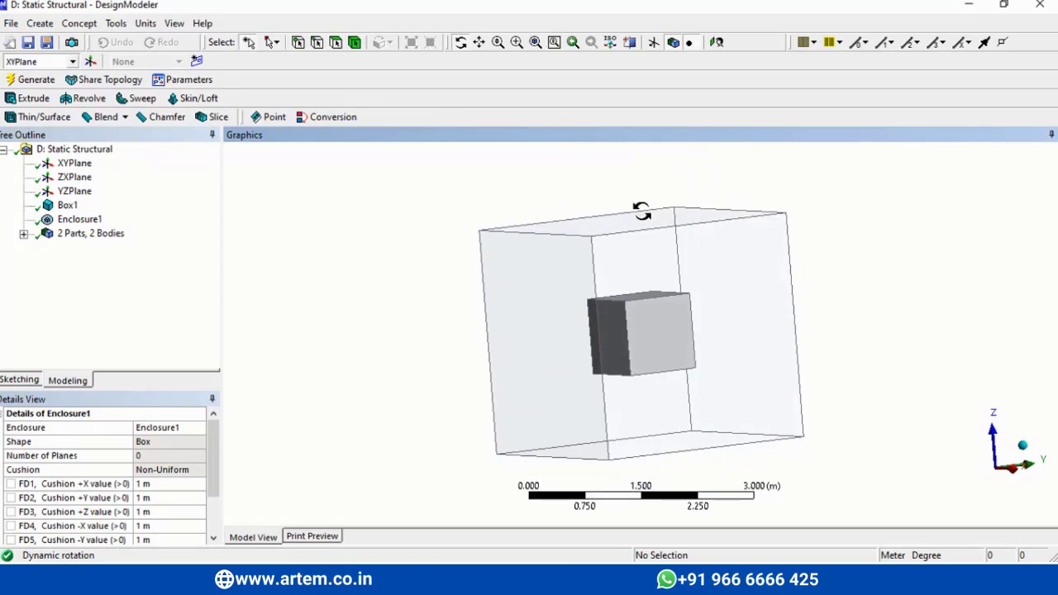
click(72, 223)
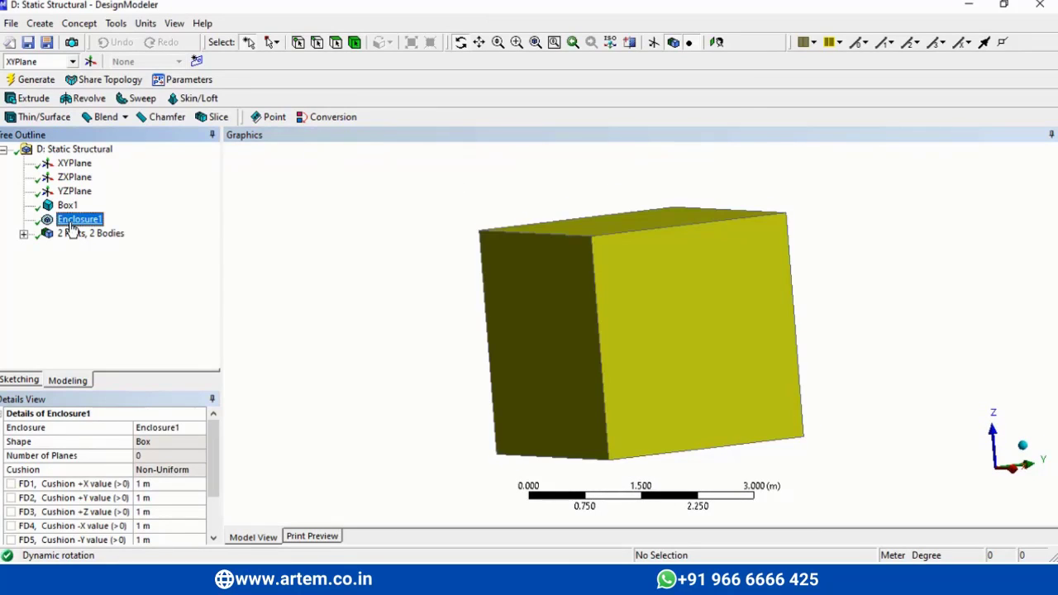
click(67, 207)
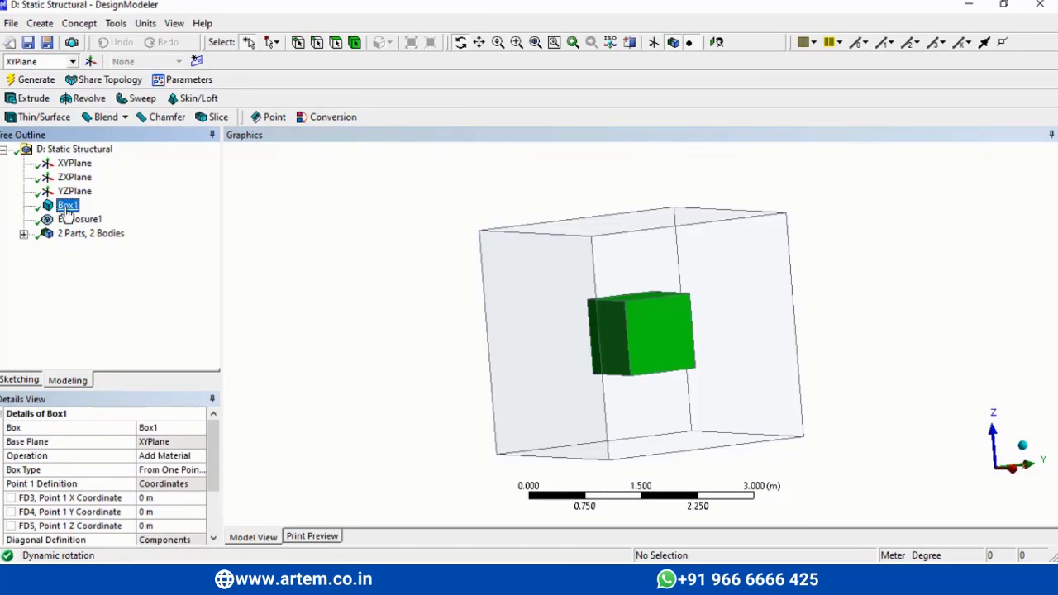
click(71, 220)
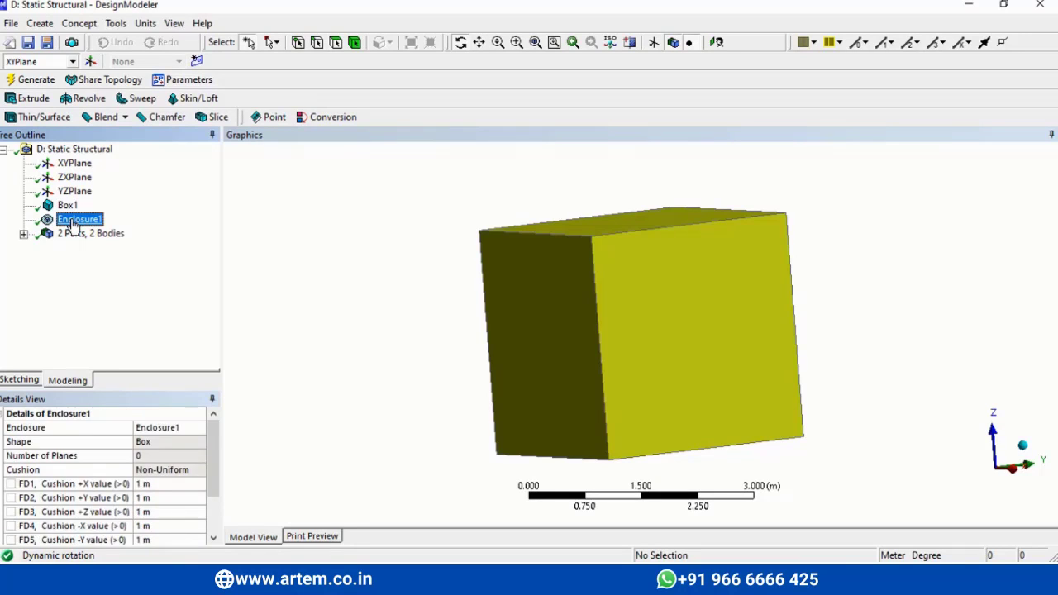
right_click(71, 220)
Hide the enclosure's fluid body in the part list, leaving the solid cube displayed.
click(23, 235)
click(88, 248)
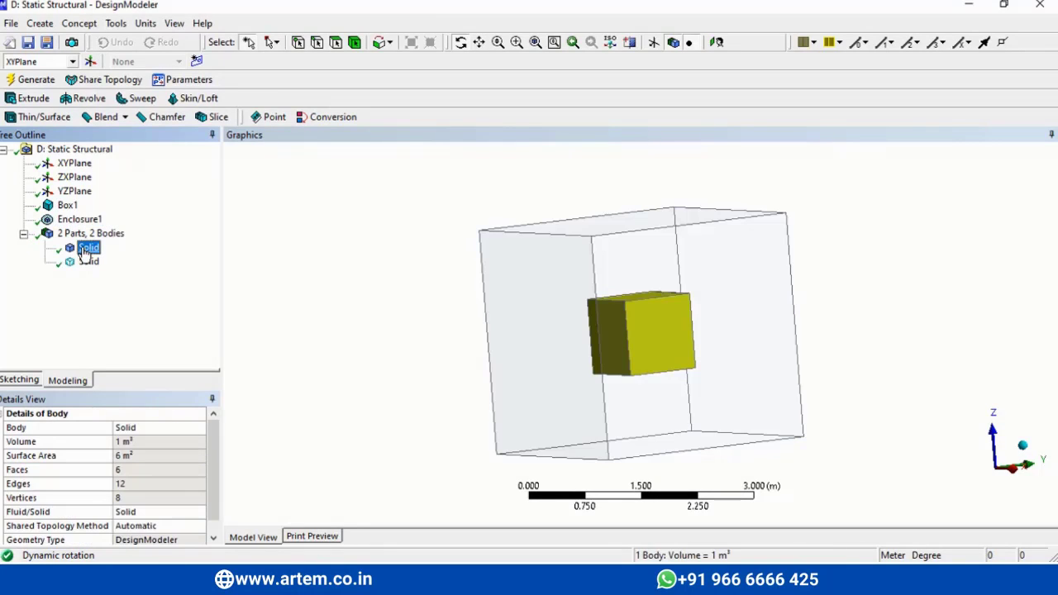
click(89, 263)
right_click(88, 262)
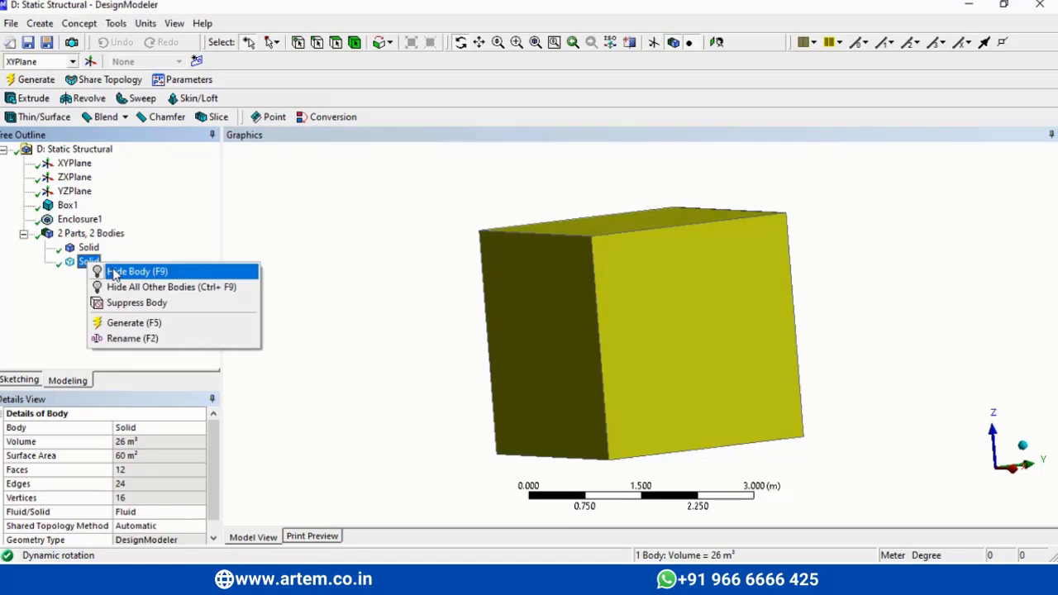
click(107, 273)
click(90, 222)
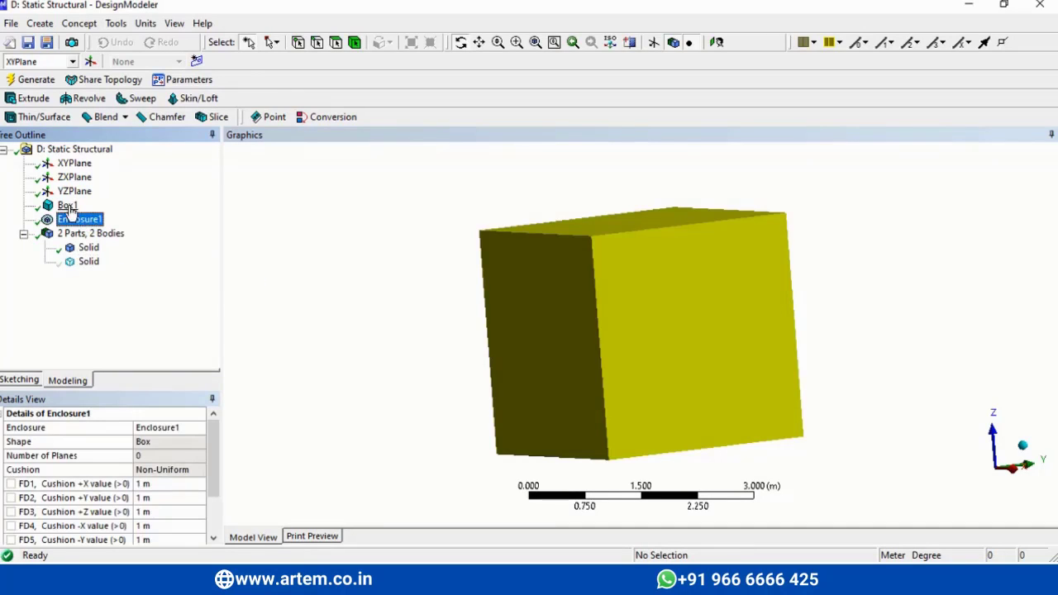
click(66, 207)
click(319, 43)
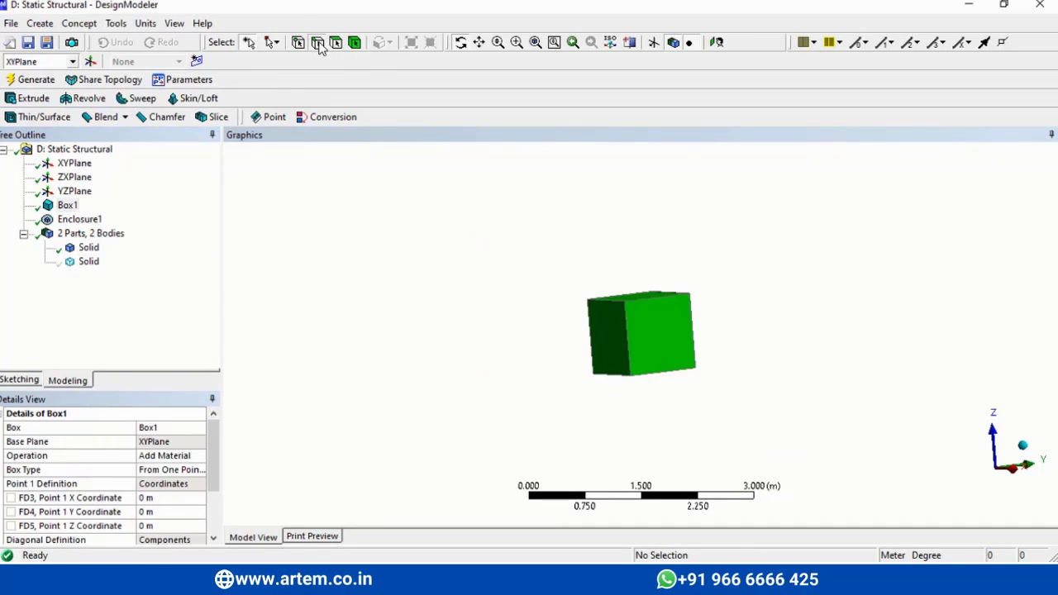
click(612, 301)
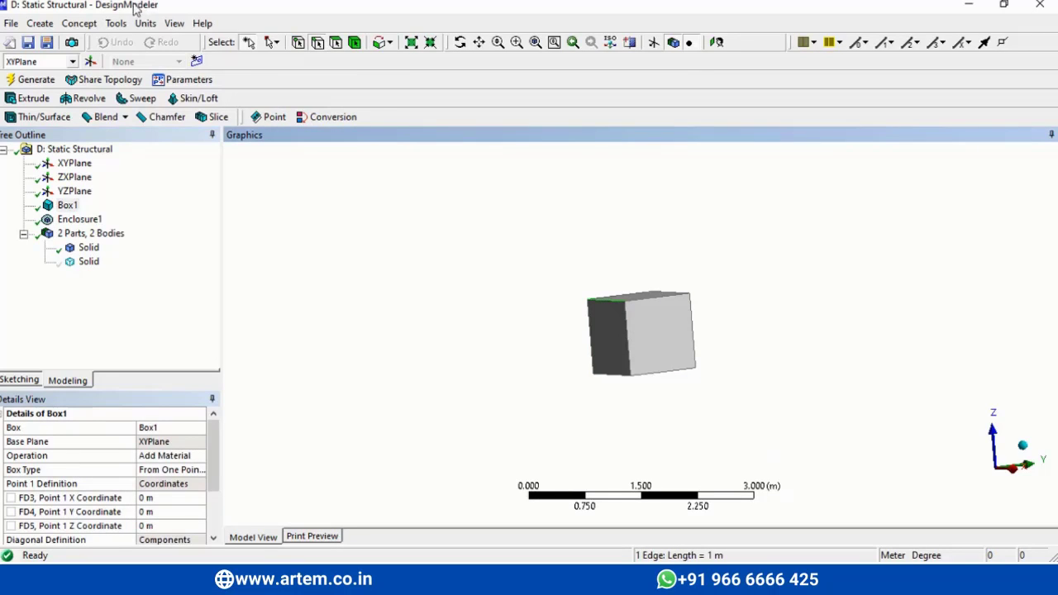
click(118, 24)
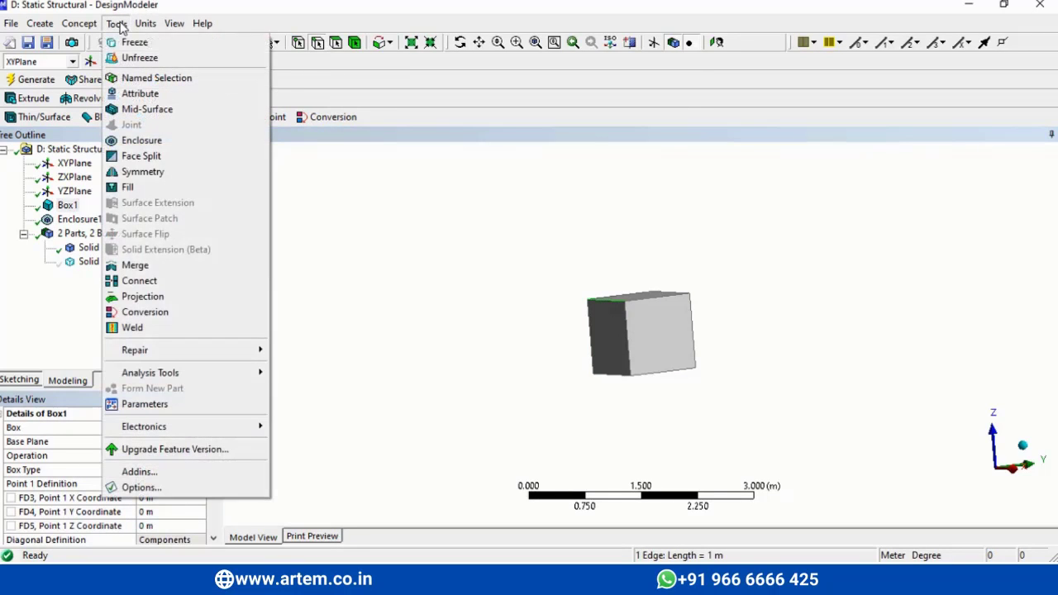
click(145, 140)
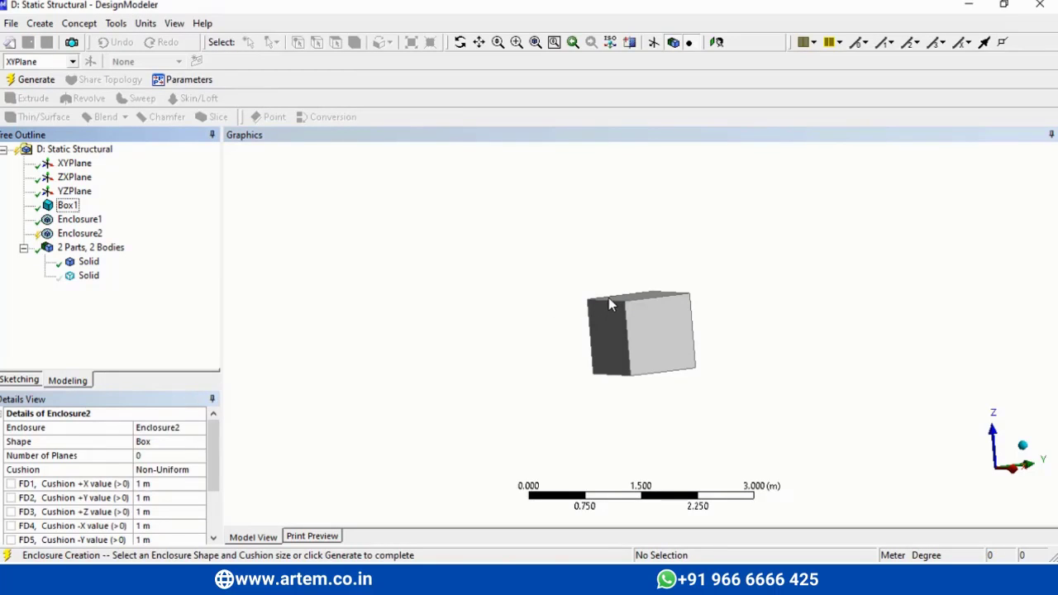
click(79, 234)
right_click(80, 236)
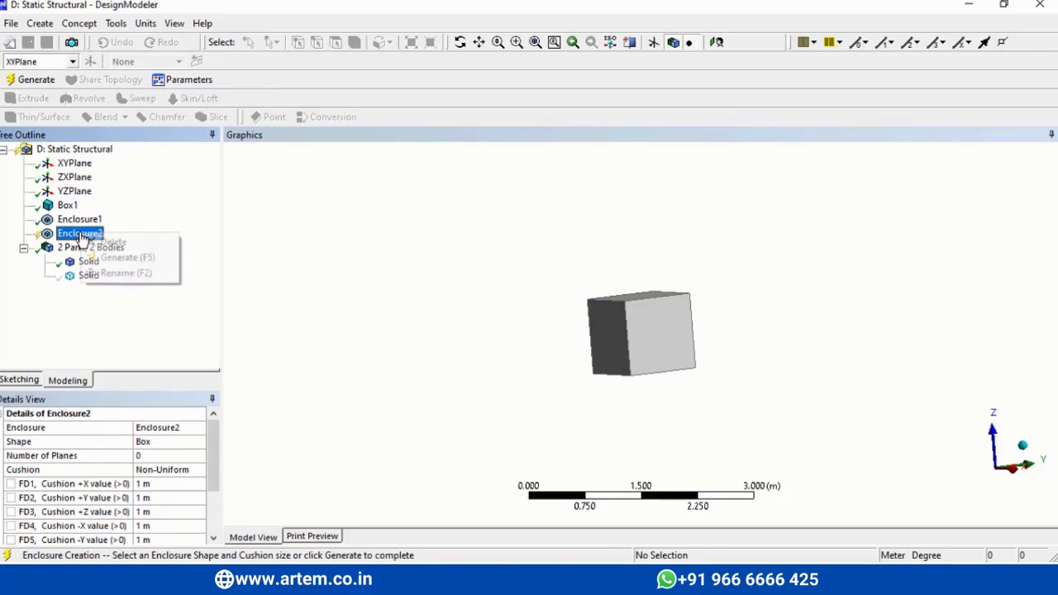
click(101, 239)
click(488, 343)
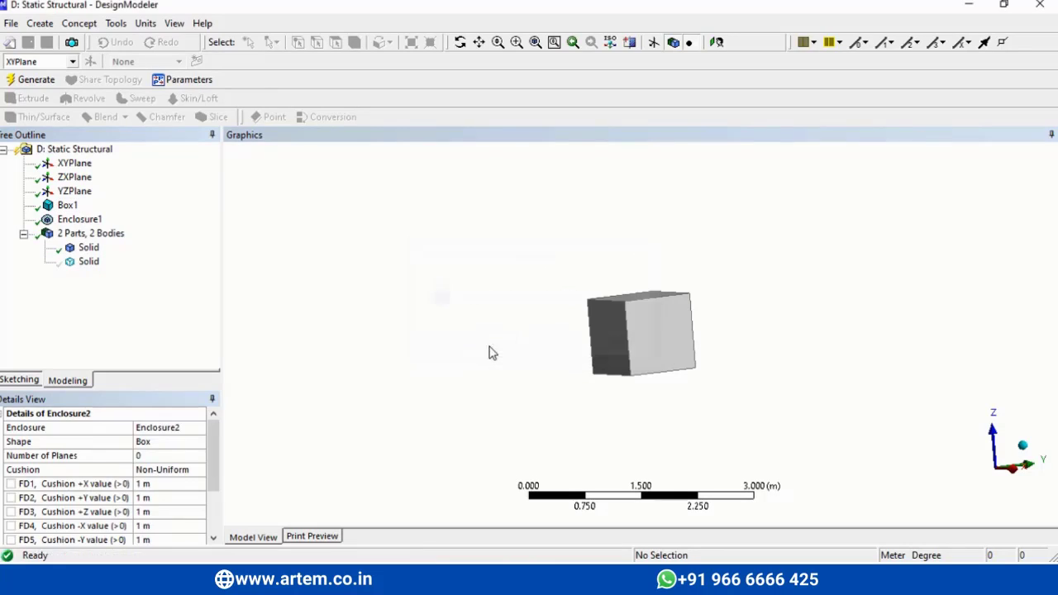
Generate a line body from the short upper edge of the cube that borders its dark side face.
click(536, 43)
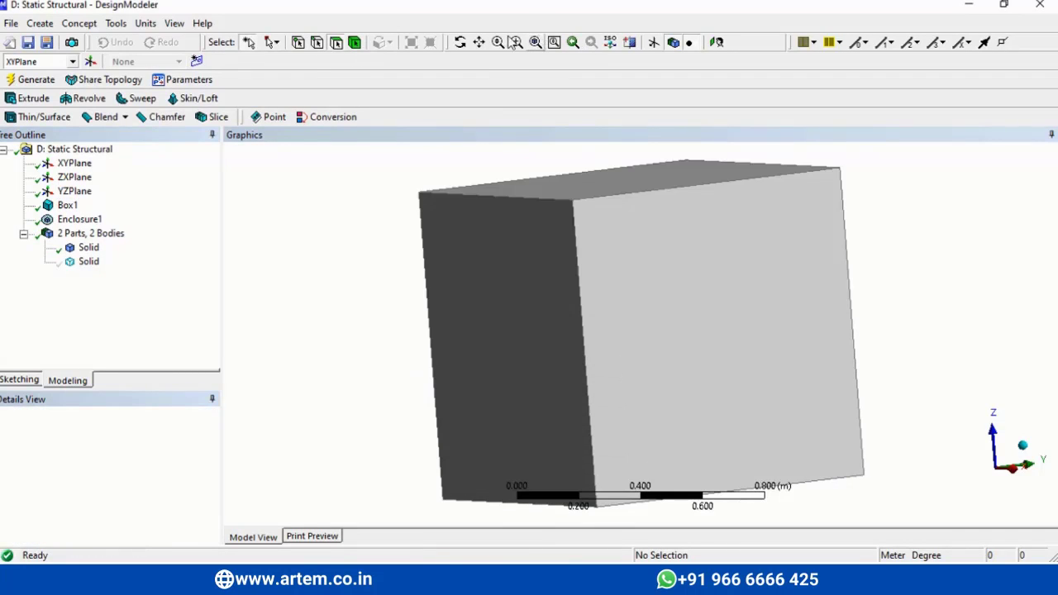
click(461, 43)
drag(571, 265, 530, 270)
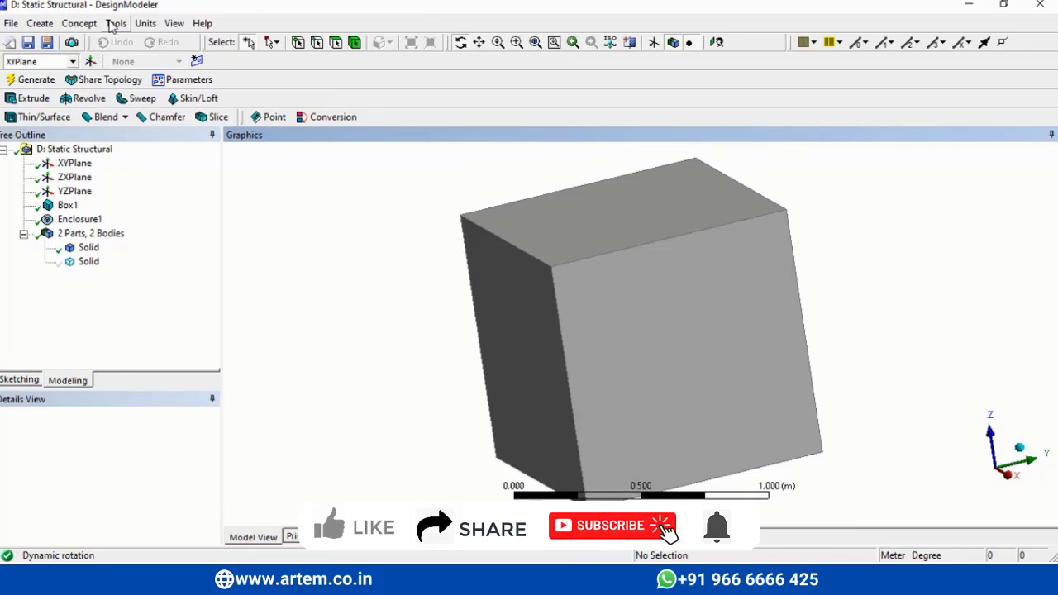
click(115, 23)
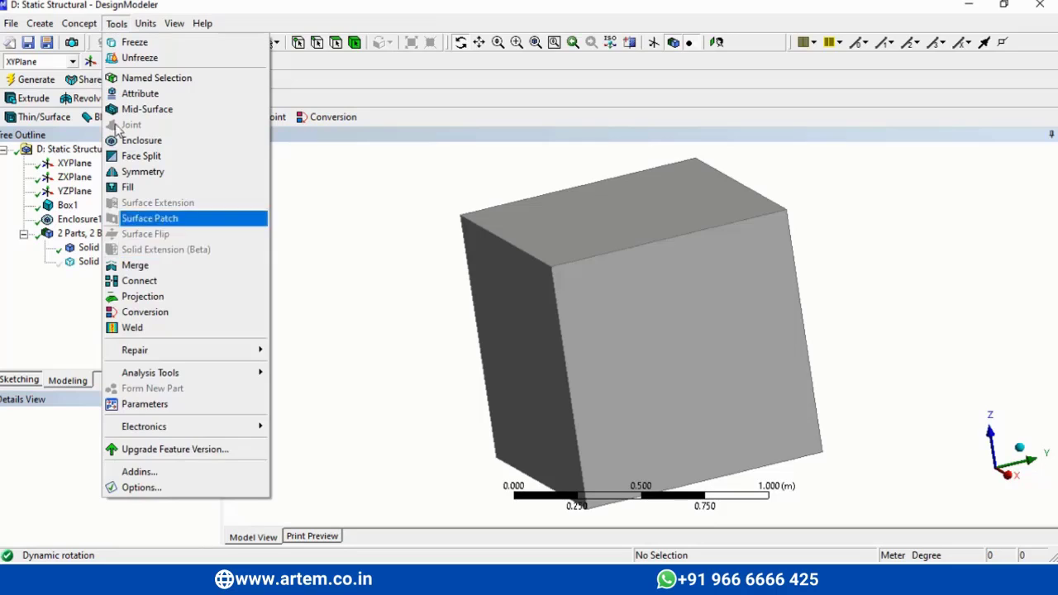
mouse_move(80, 25)
click(95, 77)
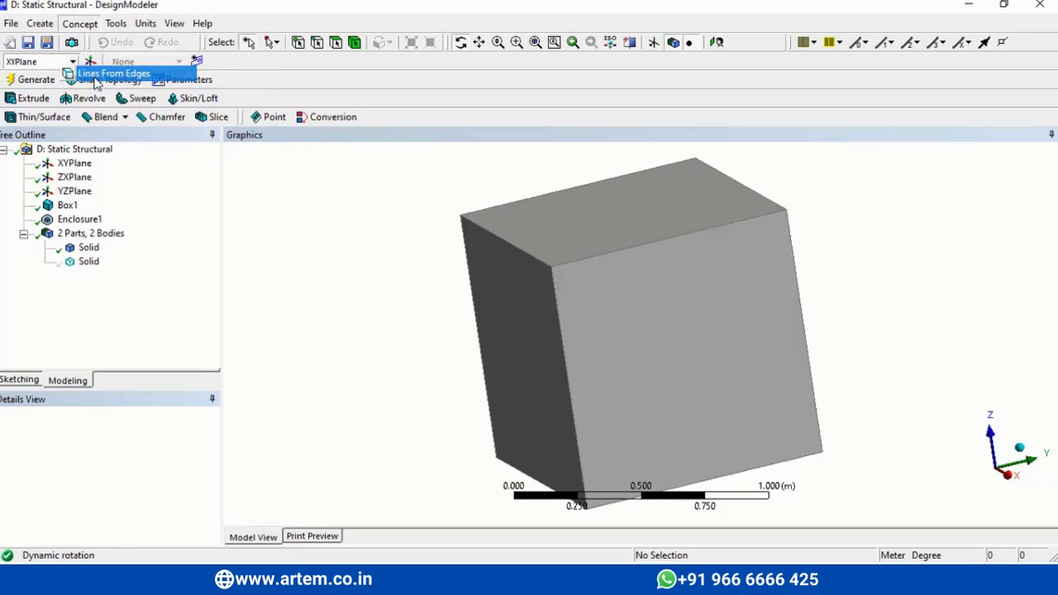
click(515, 246)
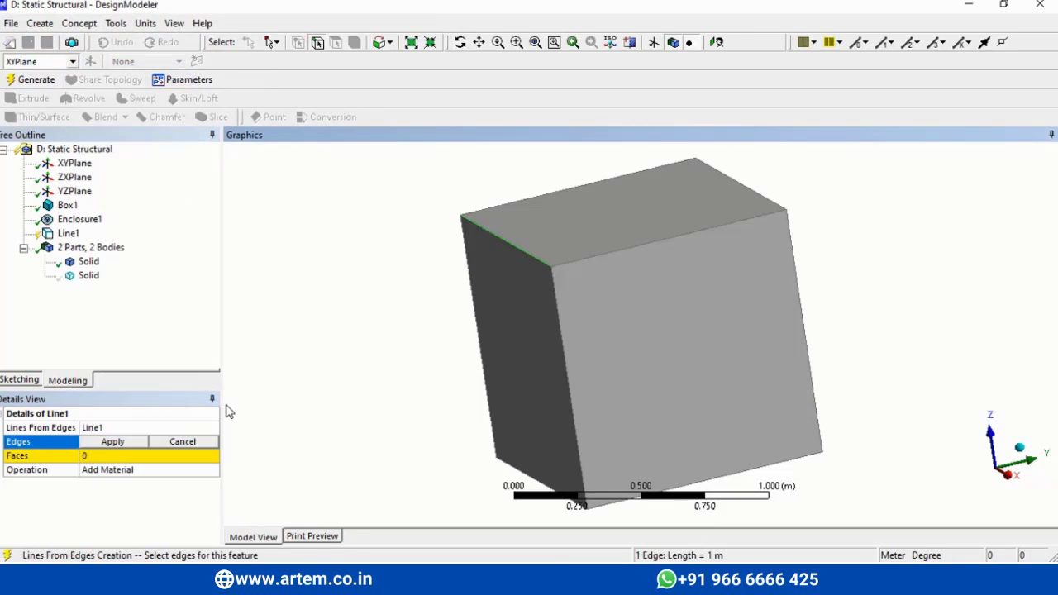
click(128, 443)
click(38, 81)
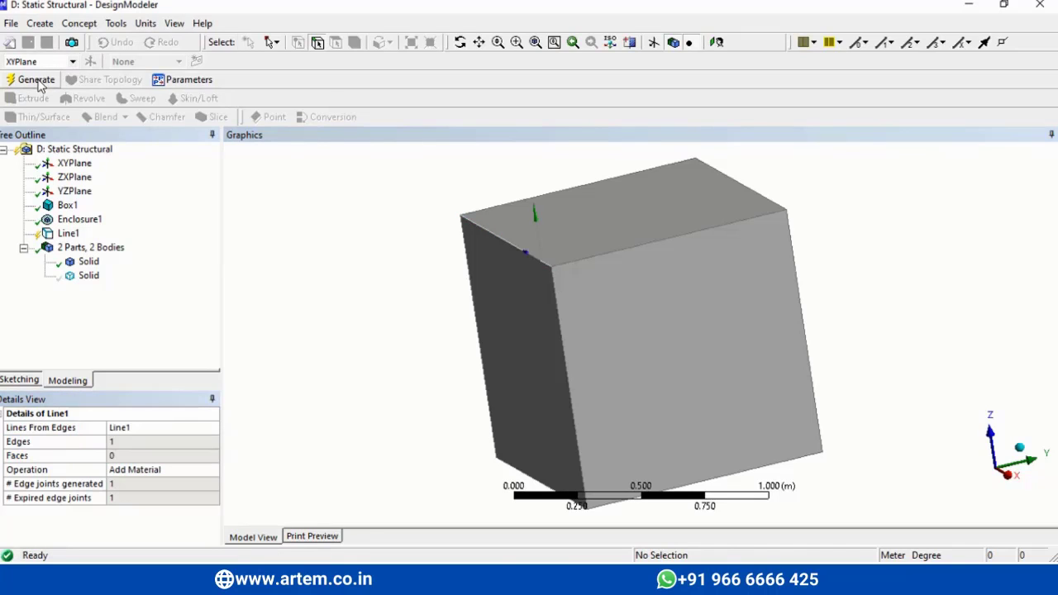
Add a new enclosure feature after the line body and set its shape to Cylinder.
click(117, 23)
click(142, 141)
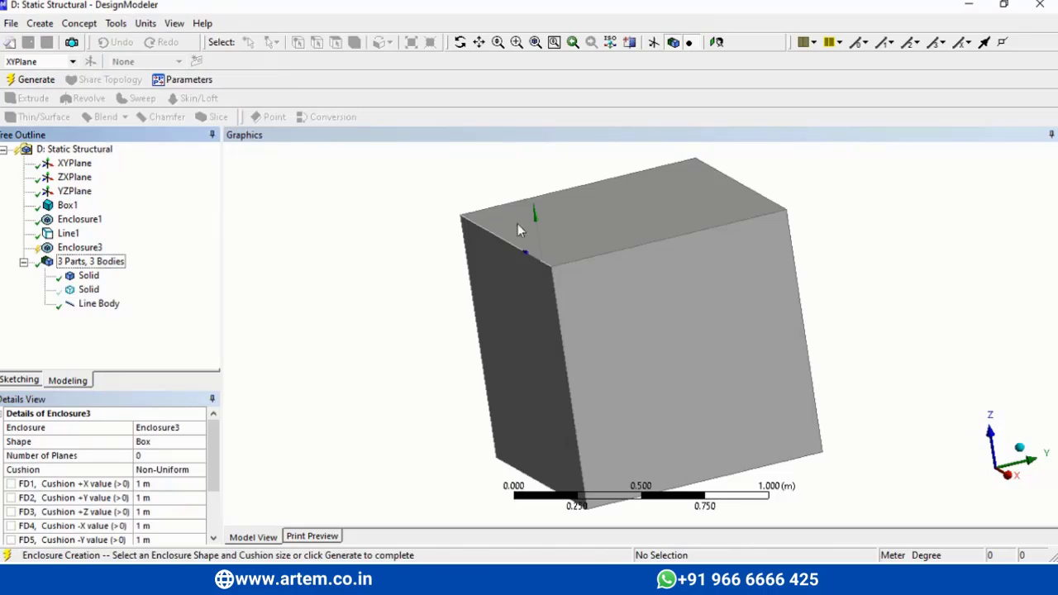
click(68, 235)
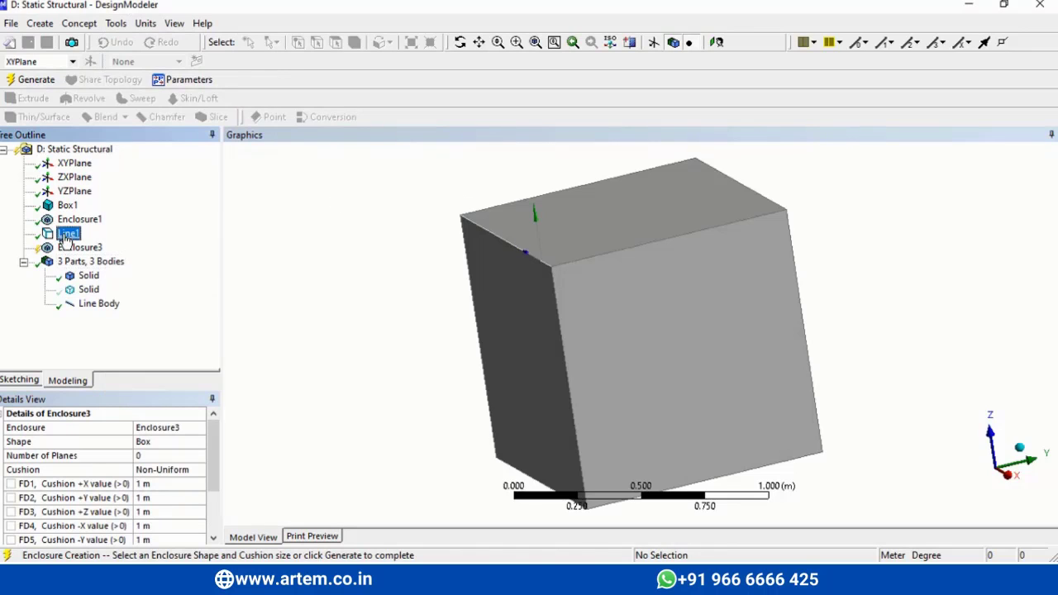
click(169, 442)
click(200, 443)
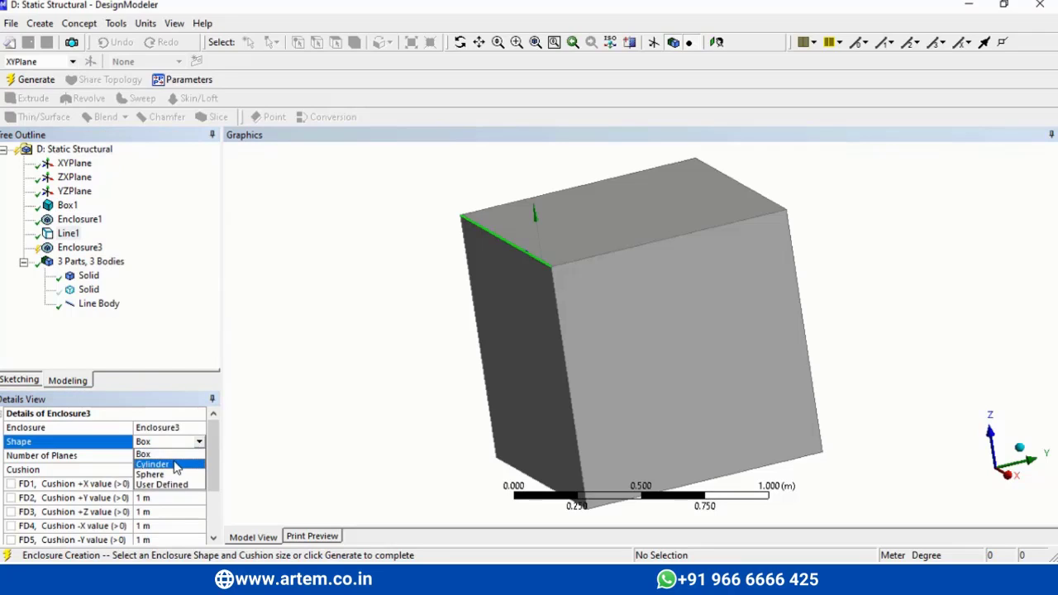
click(172, 428)
click(172, 470)
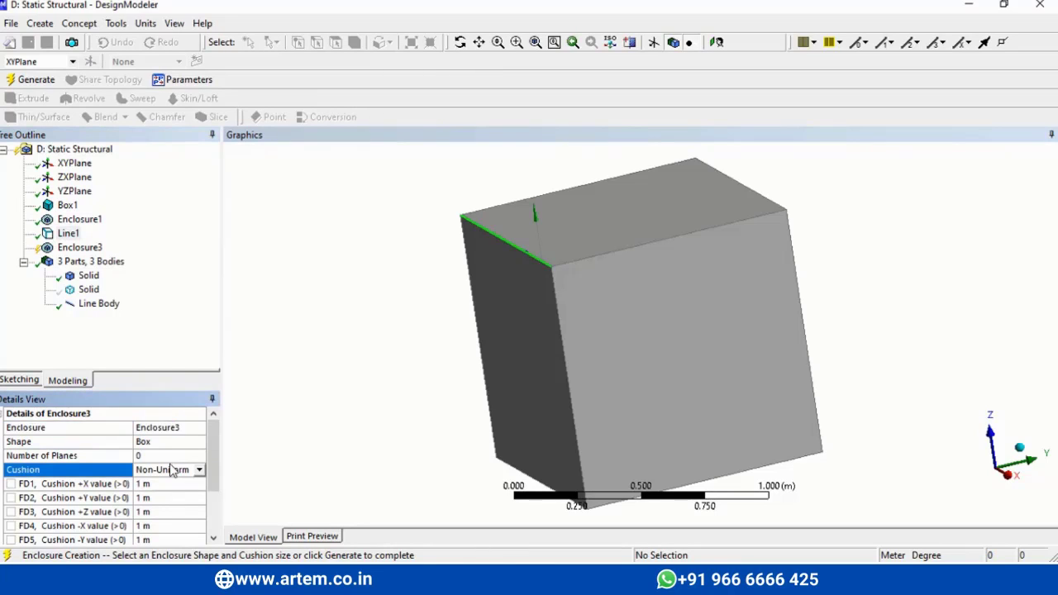
click(180, 447)
click(204, 444)
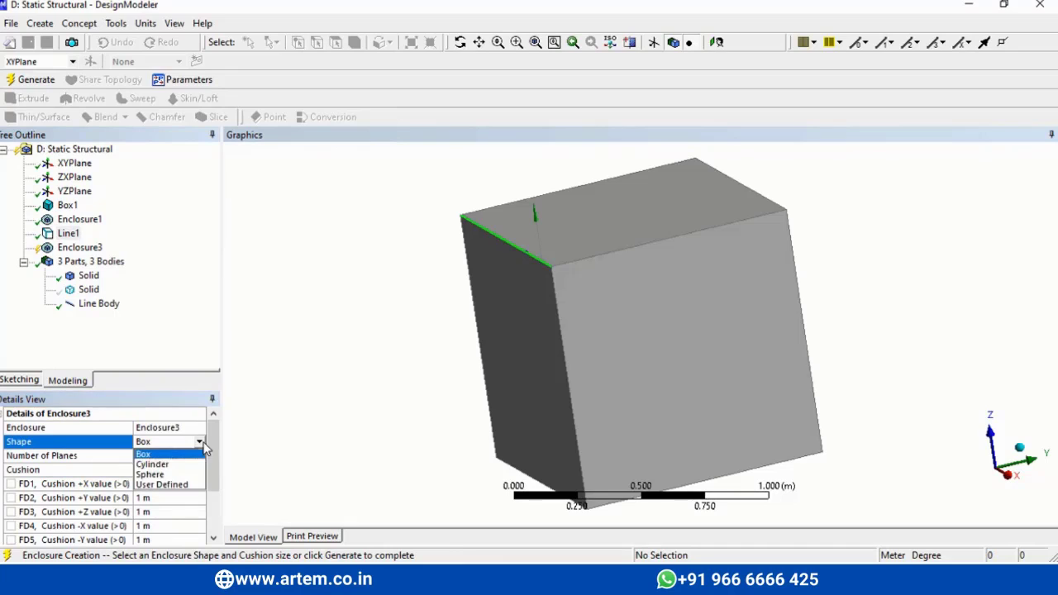
click(165, 464)
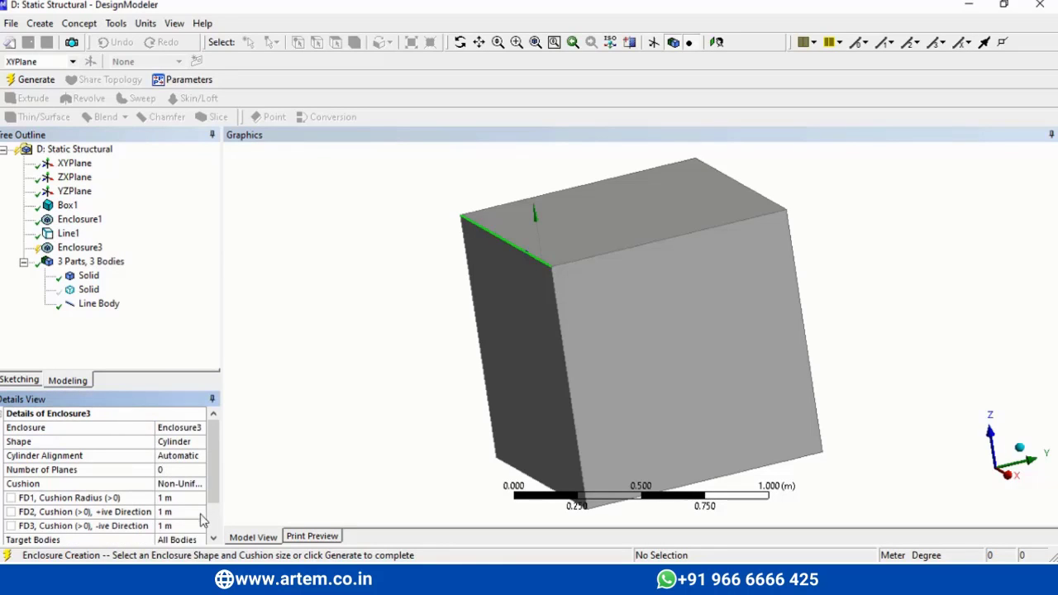
Limit the cylindrical enclosure to Selected Bodies, pick the line body on the cube's upper edge, and generate it with 1 m non-uniform cushions.
scroll(211, 481, down, 1)
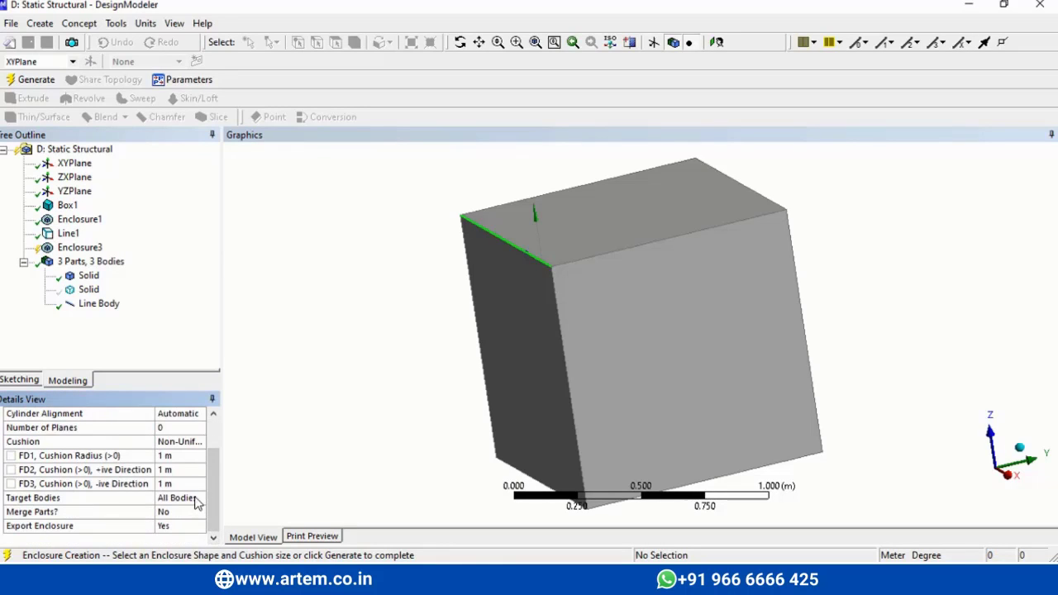
click(203, 499)
click(202, 499)
click(182, 522)
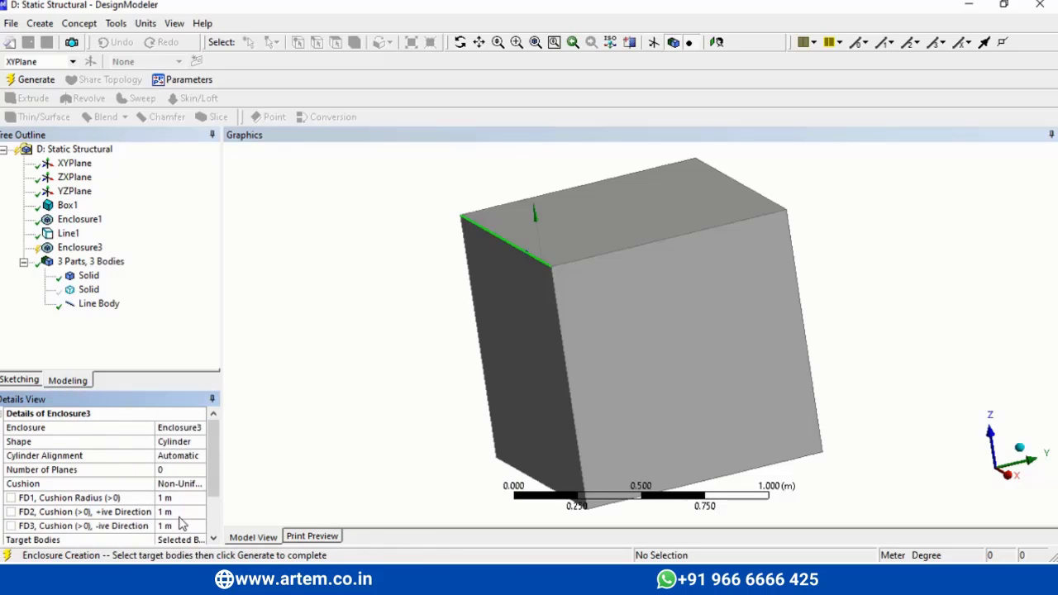
scroll(199, 505, down, 1)
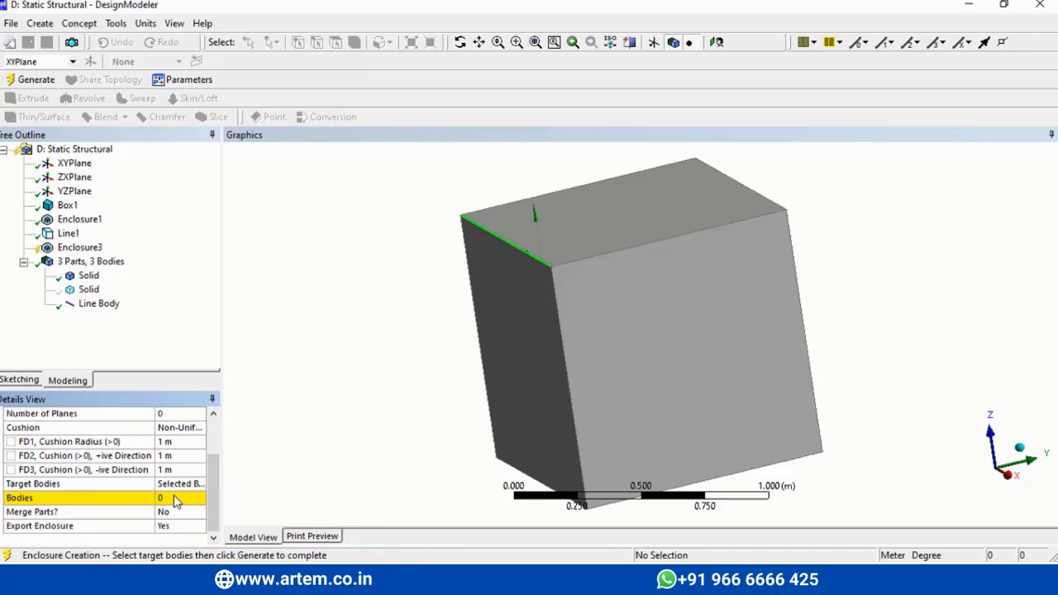
click(170, 498)
click(515, 247)
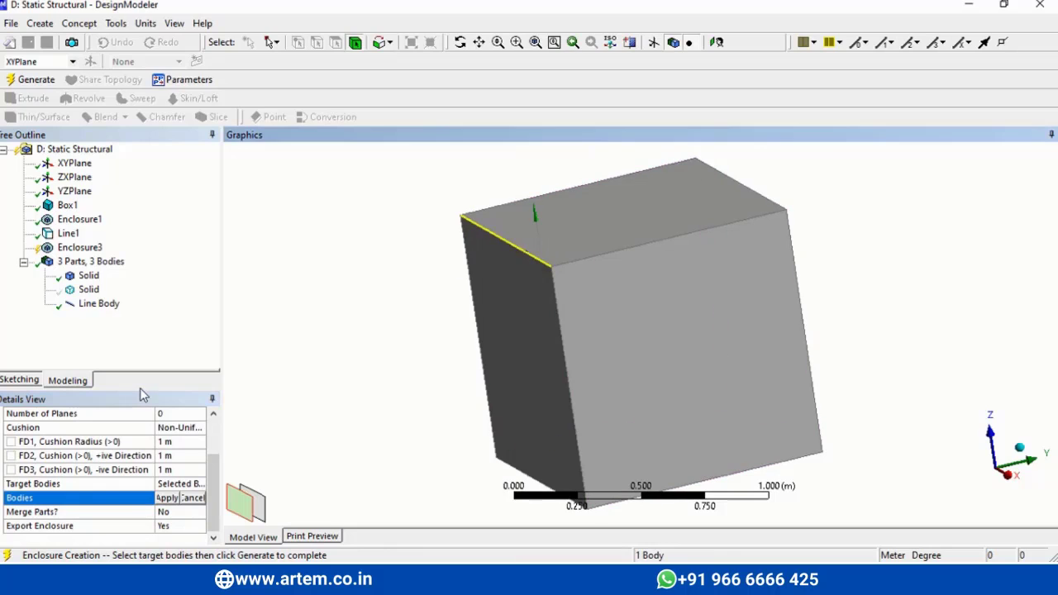
click(37, 79)
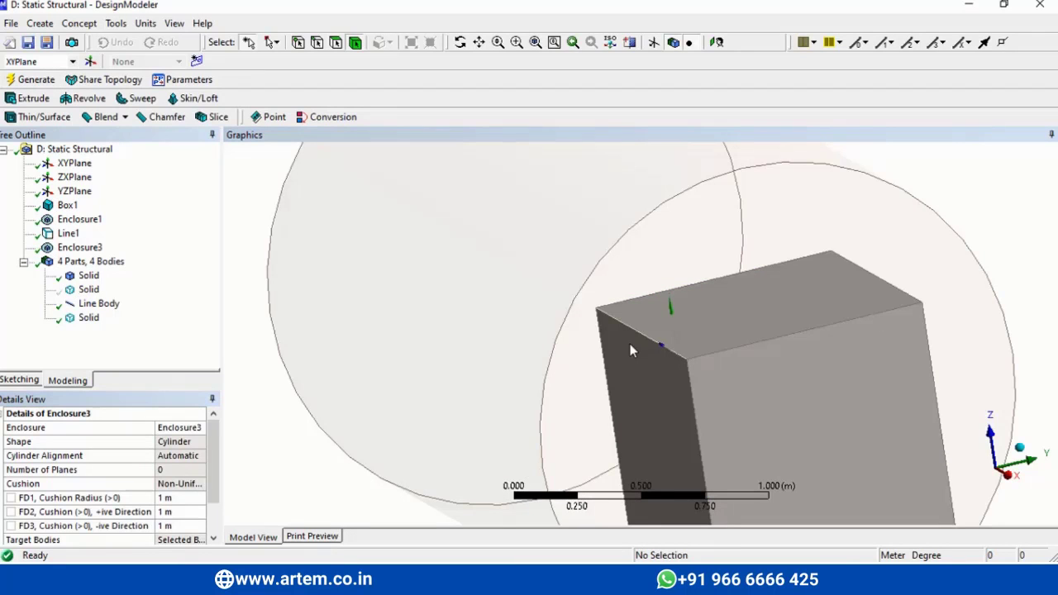
Suppress the cylindrical enclosure feature around the line body.
click(536, 42)
click(461, 43)
drag(711, 355, 750, 337)
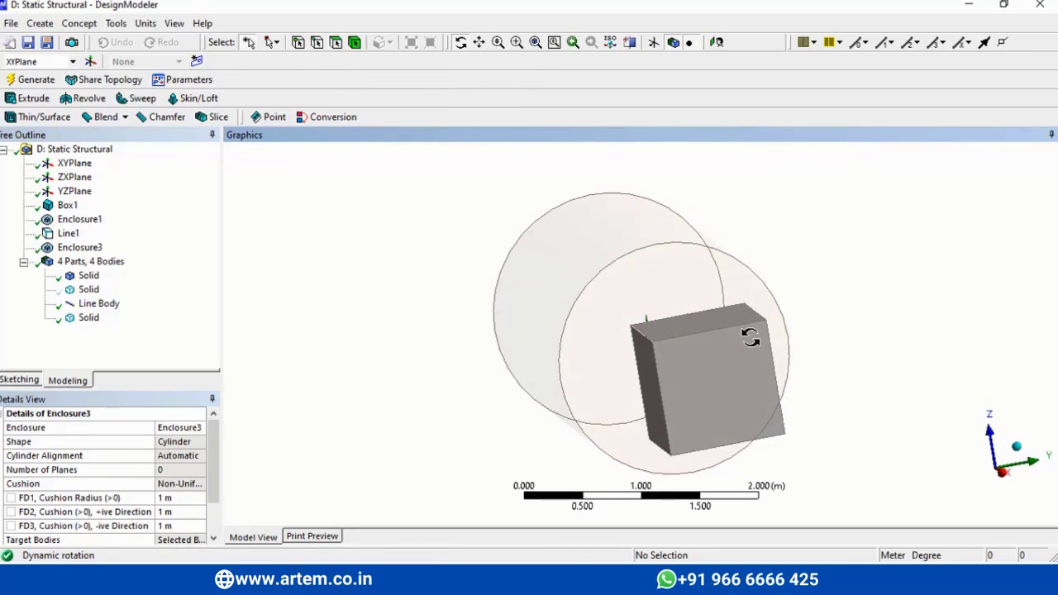
mouse_move(750, 338)
mouse_down()
mouse_move(687, 326)
mouse_move(767, 334)
mouse_up()
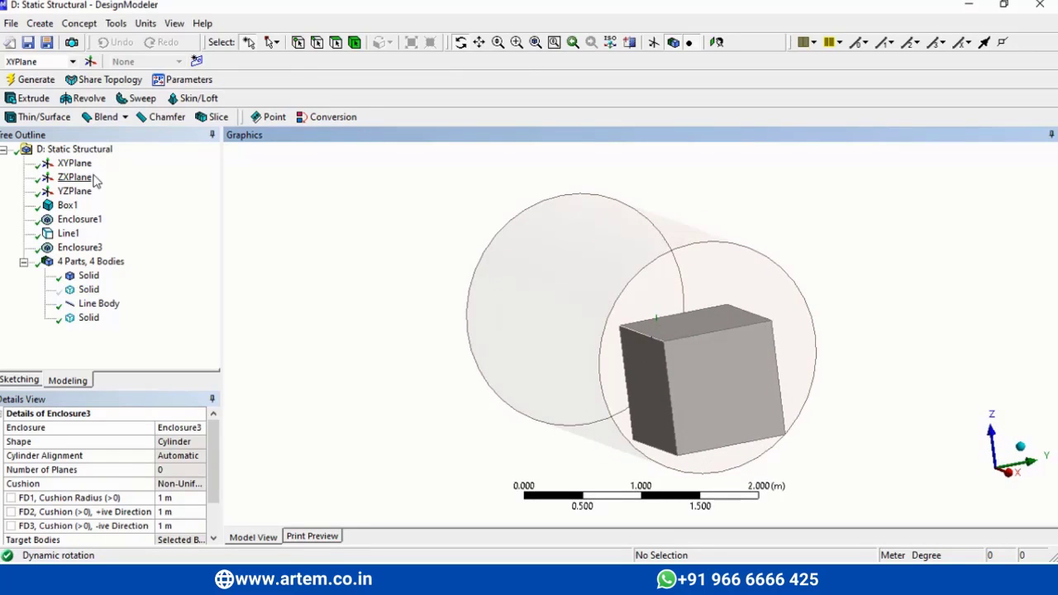
click(75, 248)
right_click(76, 249)
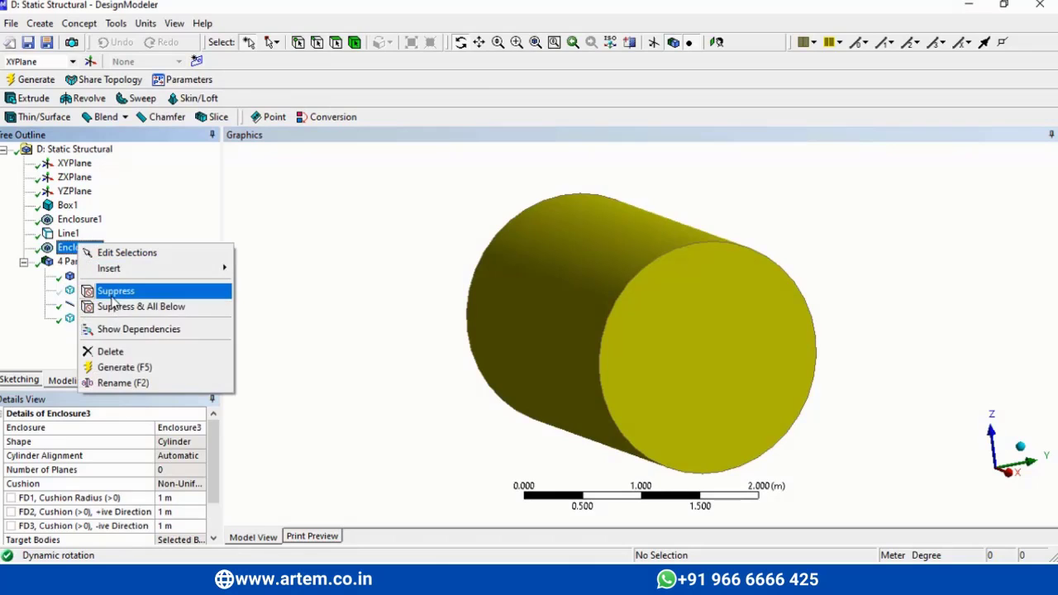
click(116, 291)
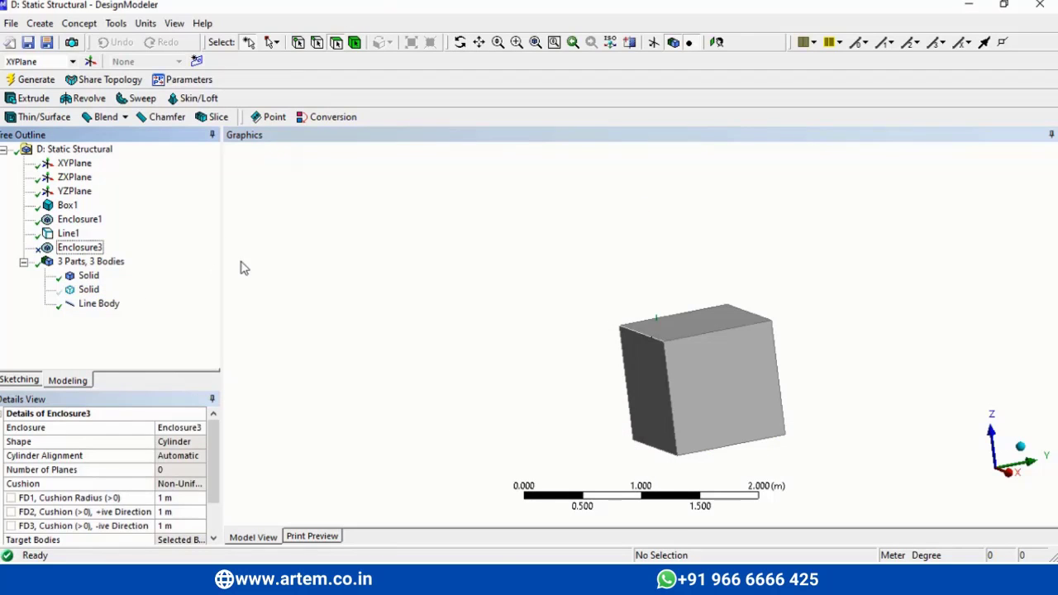
Add another enclosure feature and set its shape to Sphere.
click(116, 23)
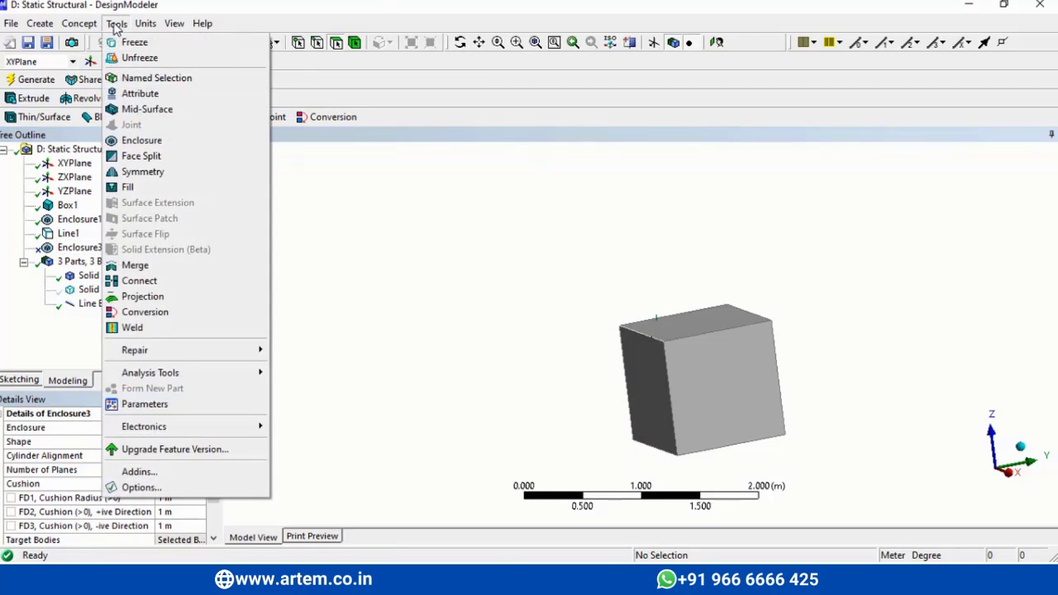
click(128, 146)
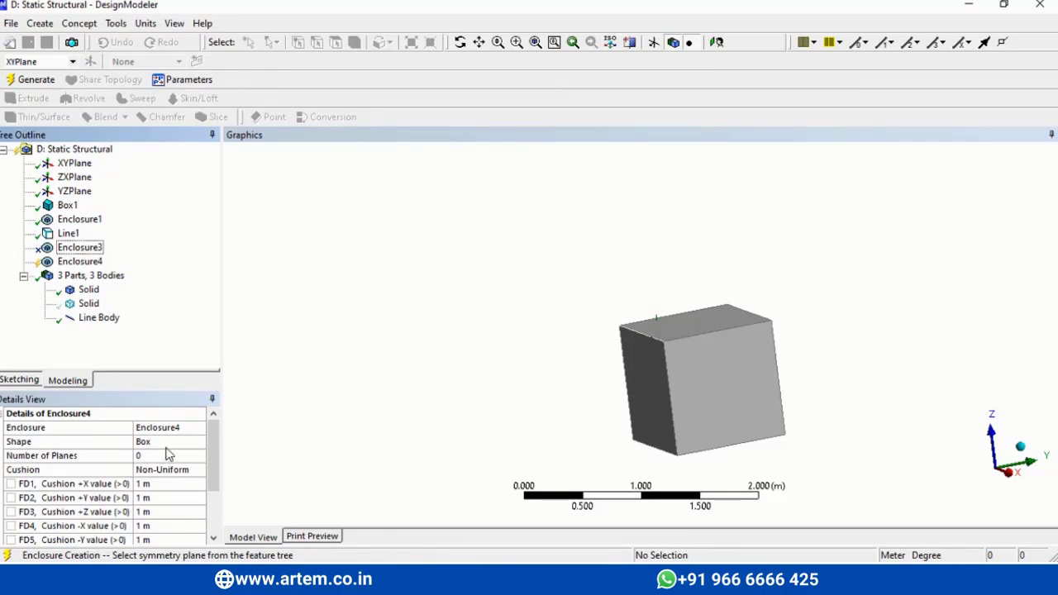
click(201, 445)
click(201, 444)
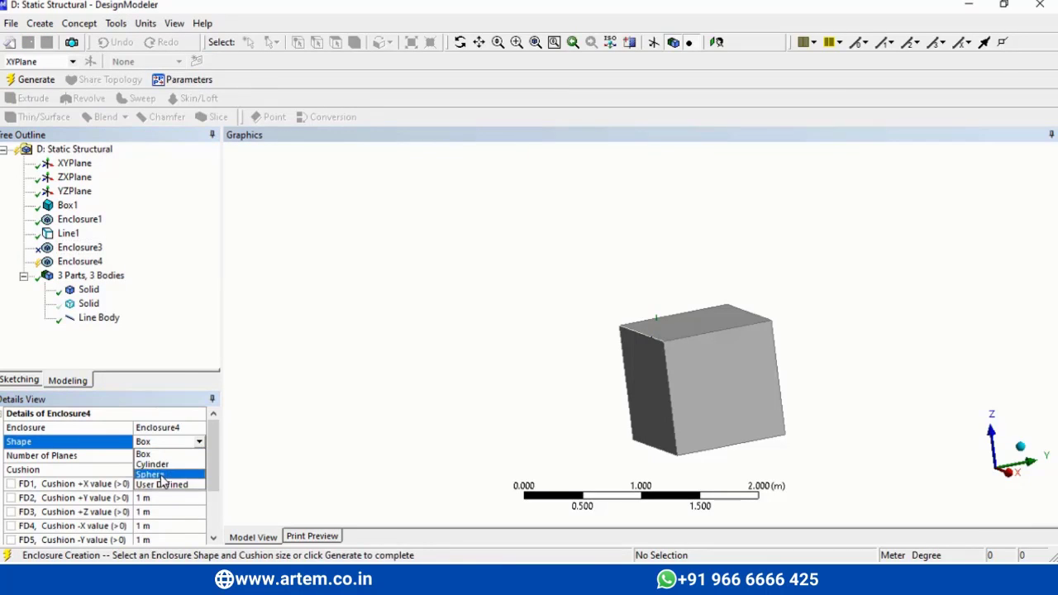
click(165, 479)
click(164, 472)
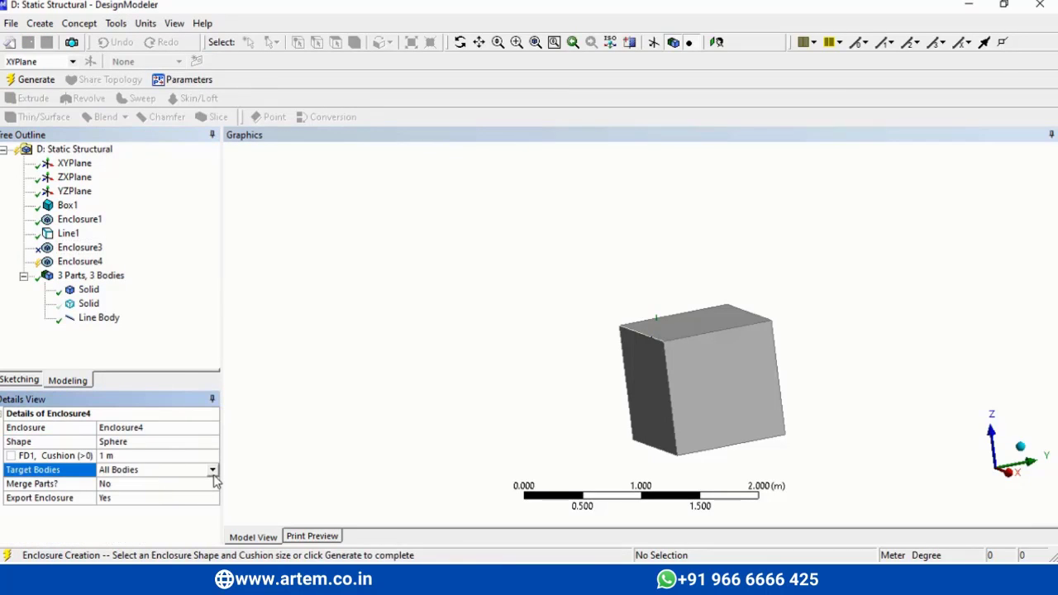
Set the spherical enclosure's target to Selected Bodies and assign the line body as its only body.
click(213, 470)
click(141, 493)
click(127, 487)
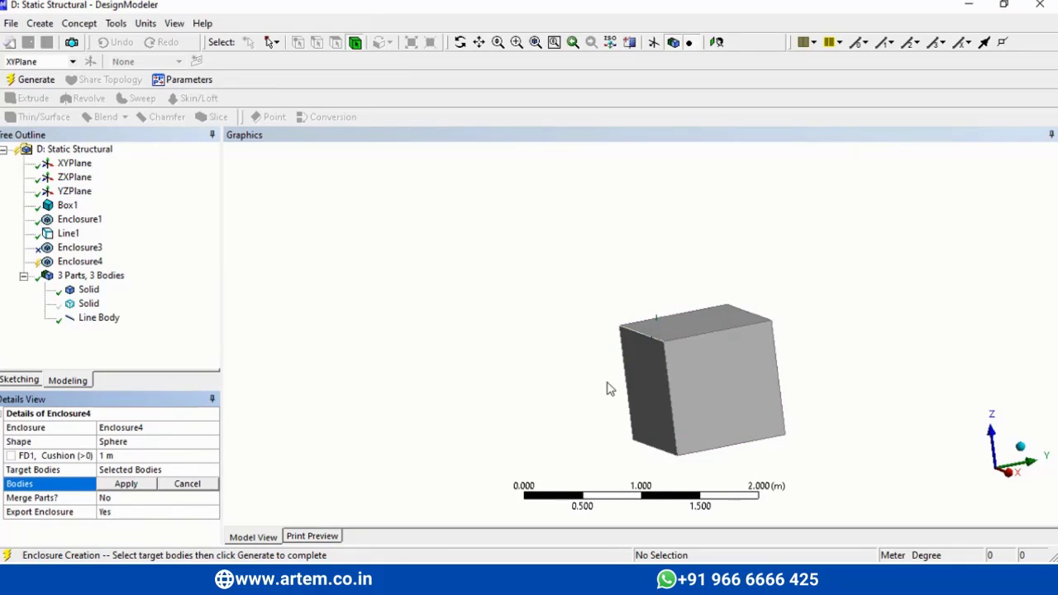
click(96, 320)
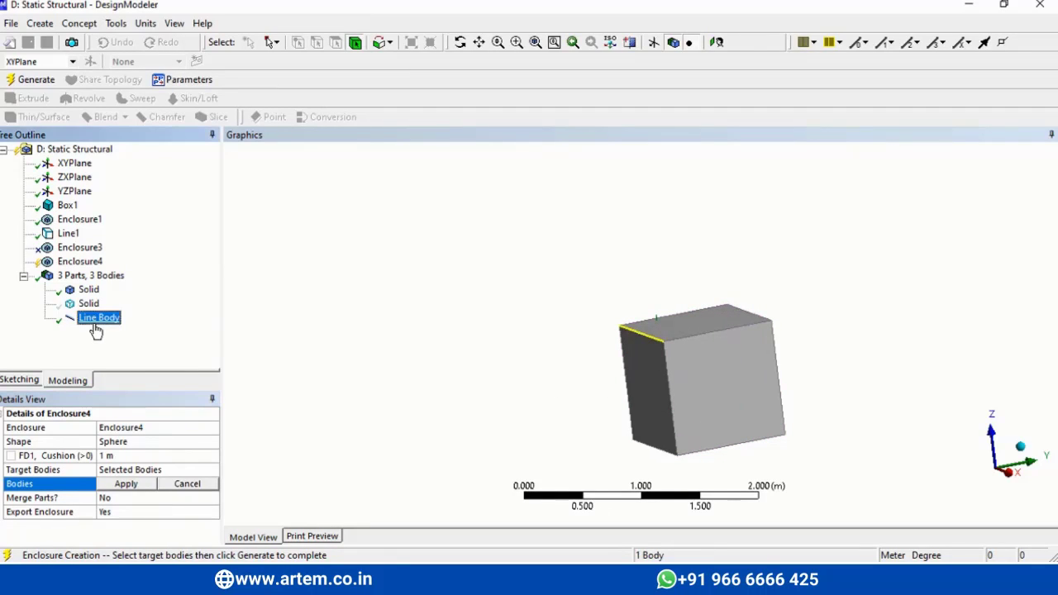
click(130, 486)
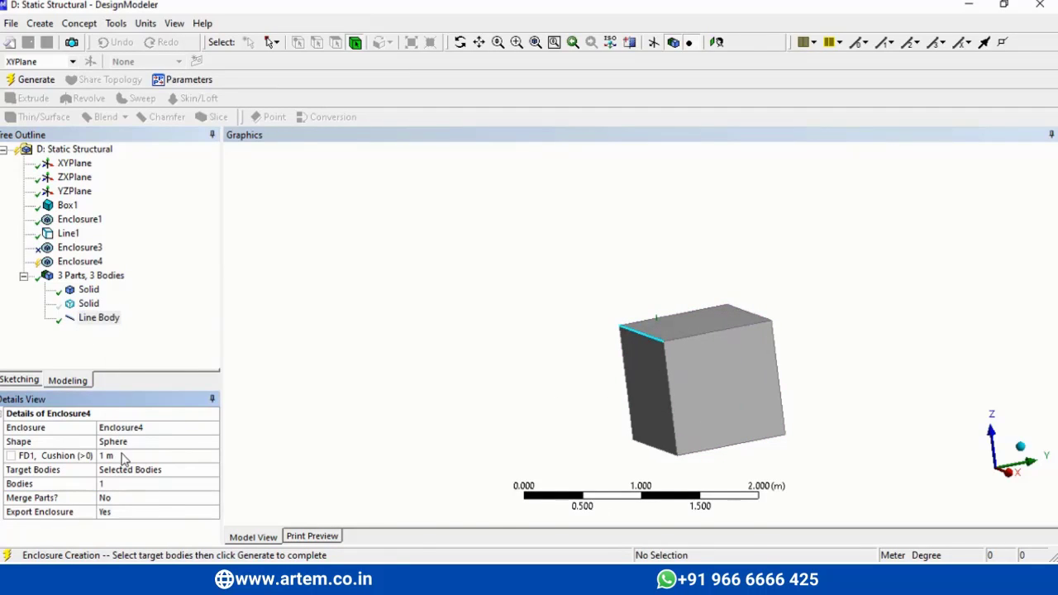
Set the spherical enclosure's cushion to 0.5 m and generate it.
click(122, 457)
text(0.)
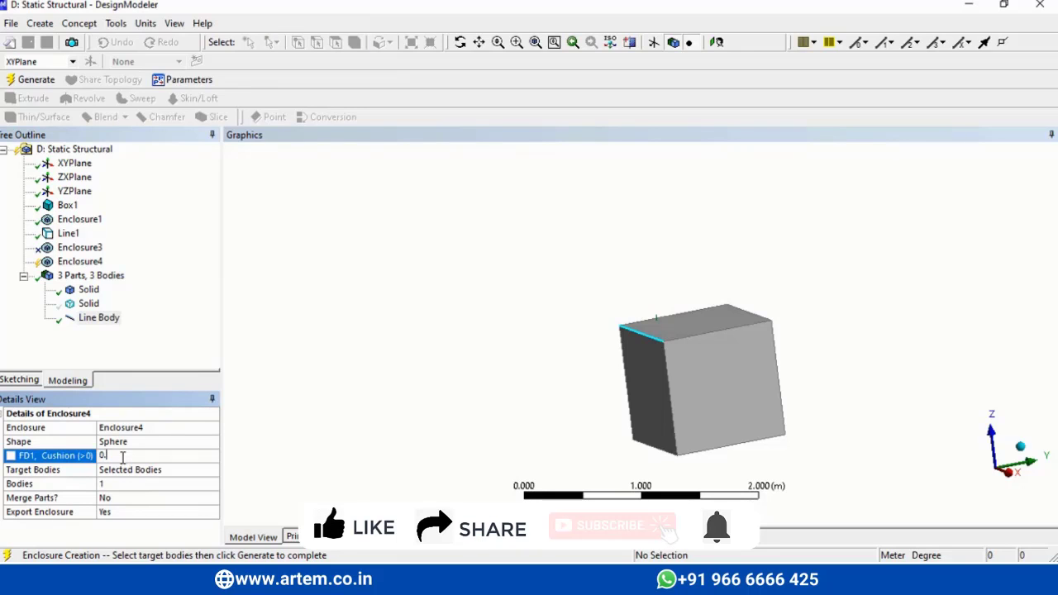
text(5)
key(Return)
click(48, 79)
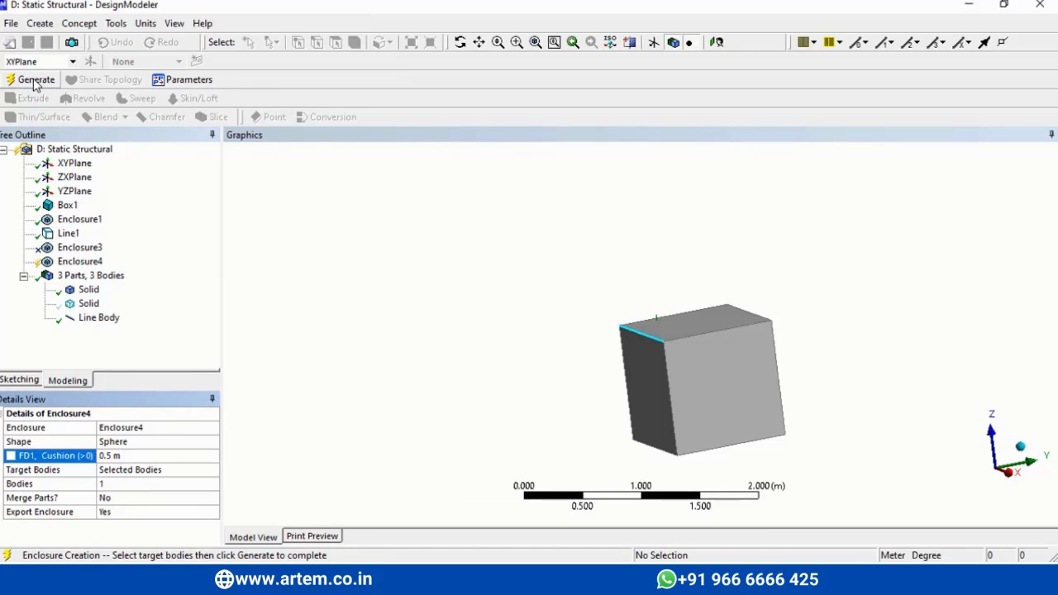
Set the spherical enclosure's cushion to 0.1 m and regenerate it.
click(645, 347)
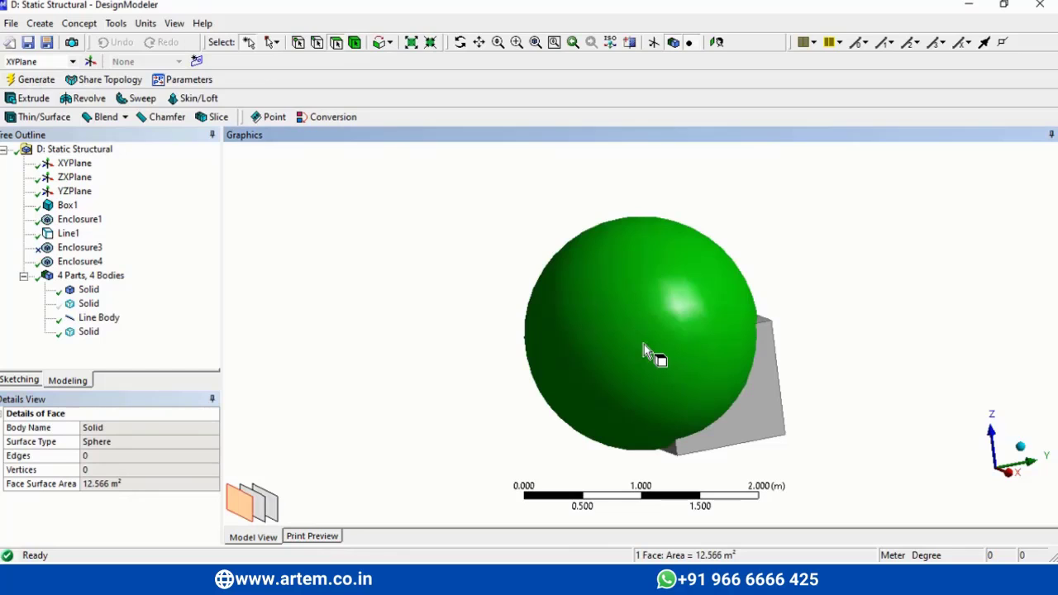
click(460, 42)
drag(716, 324, 614, 418)
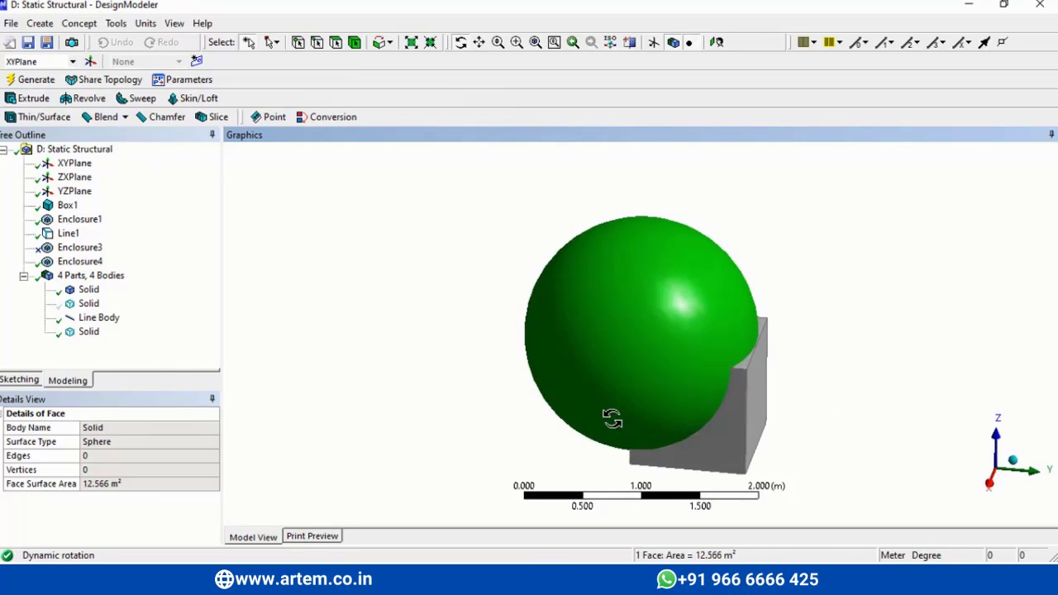
click(77, 339)
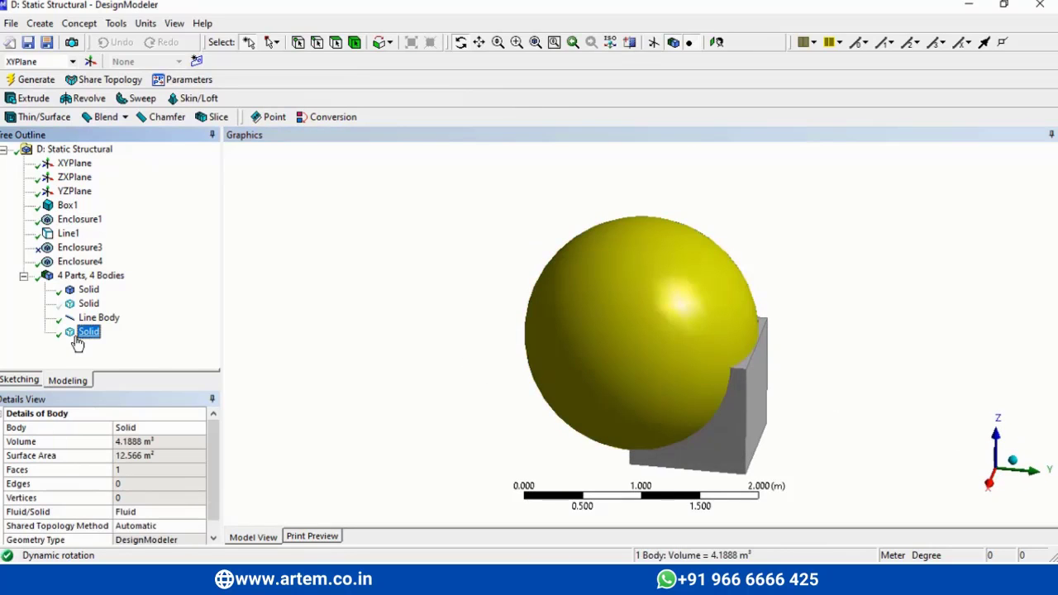
click(80, 263)
right_click(79, 273)
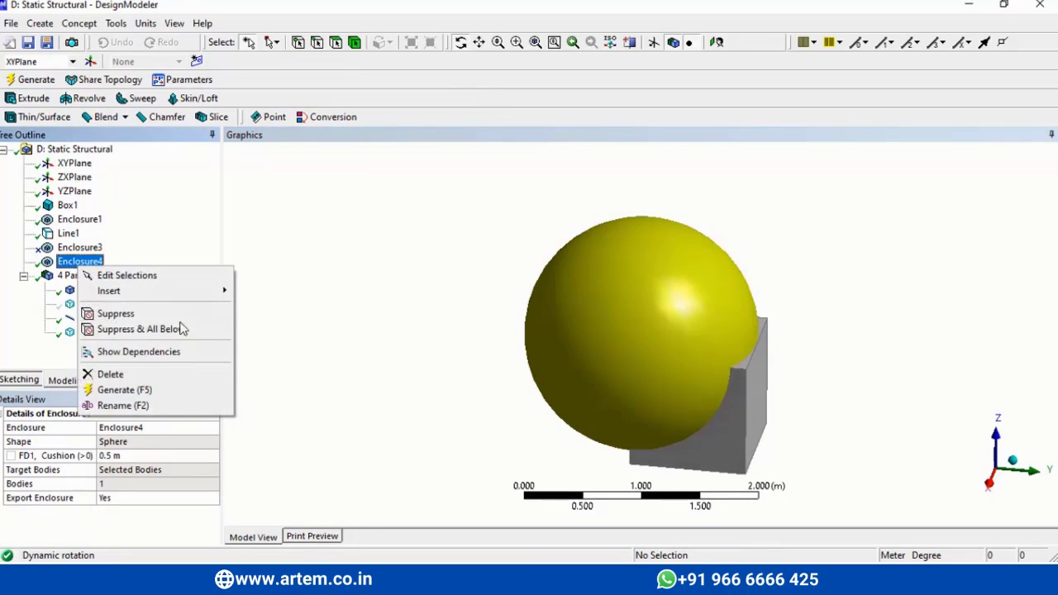
click(355, 538)
click(130, 456)
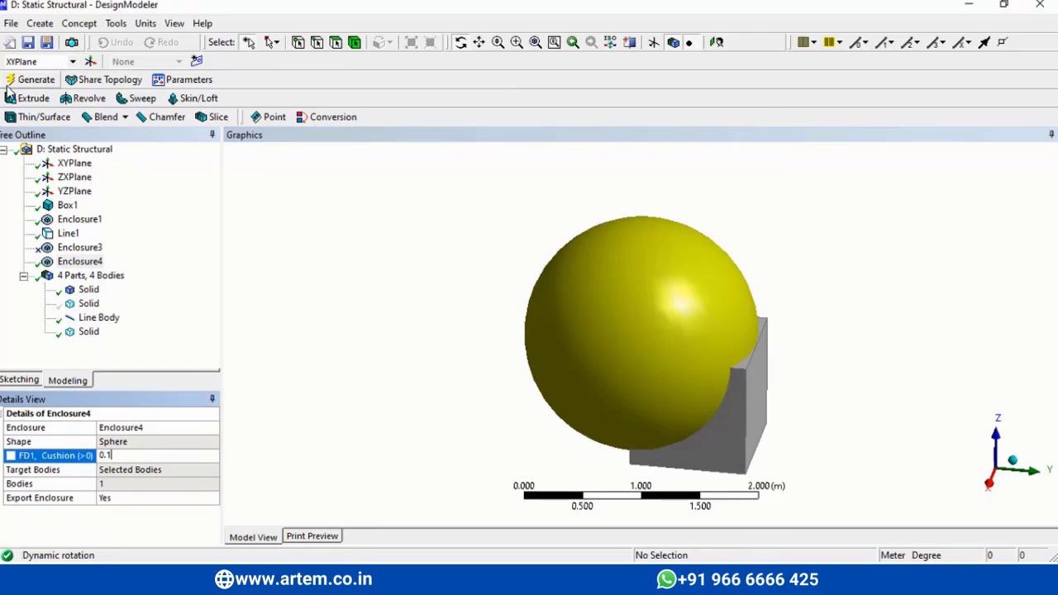
key(Return)
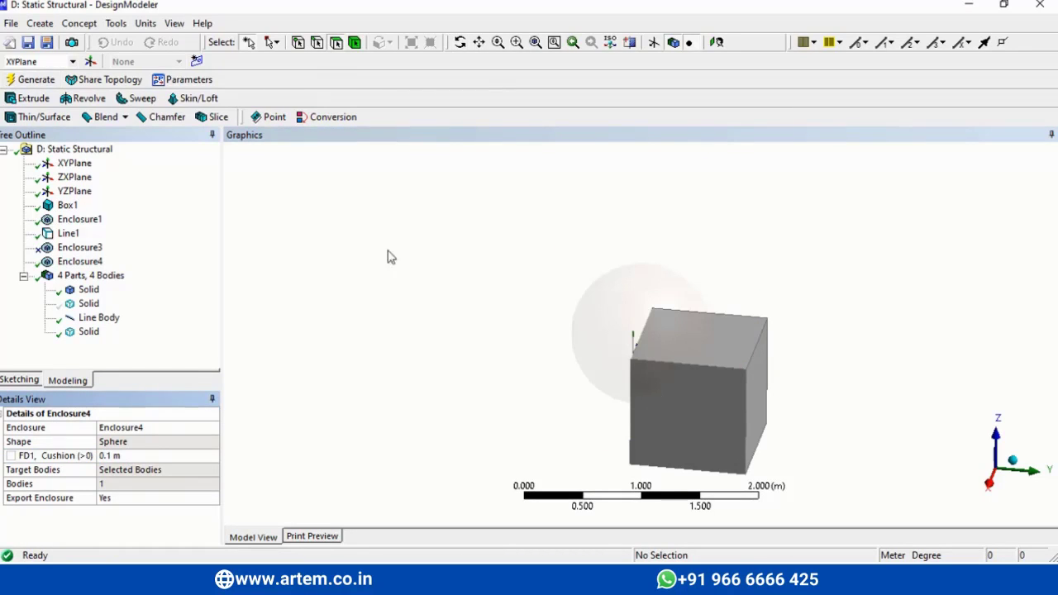
Select the spherical enclosure feature and examine its body around the line body from another angle.
click(80, 262)
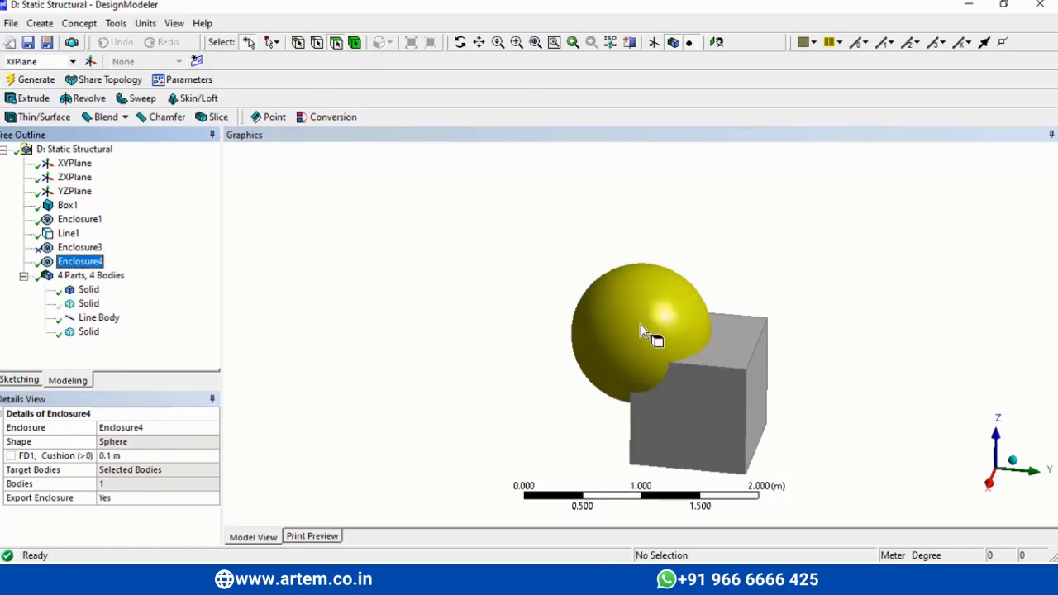
click(460, 42)
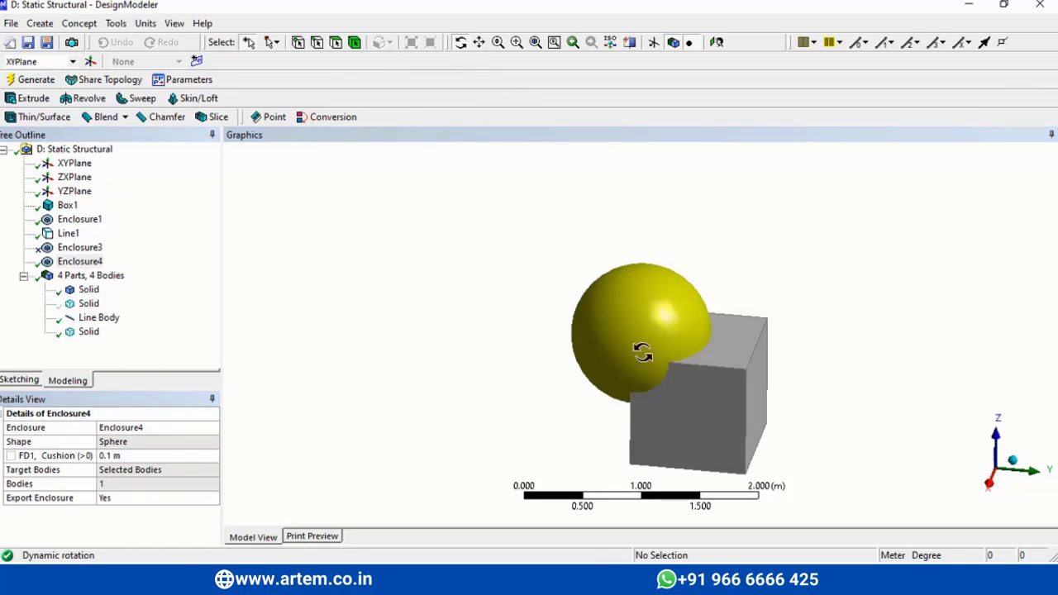
drag(637, 354, 714, 358)
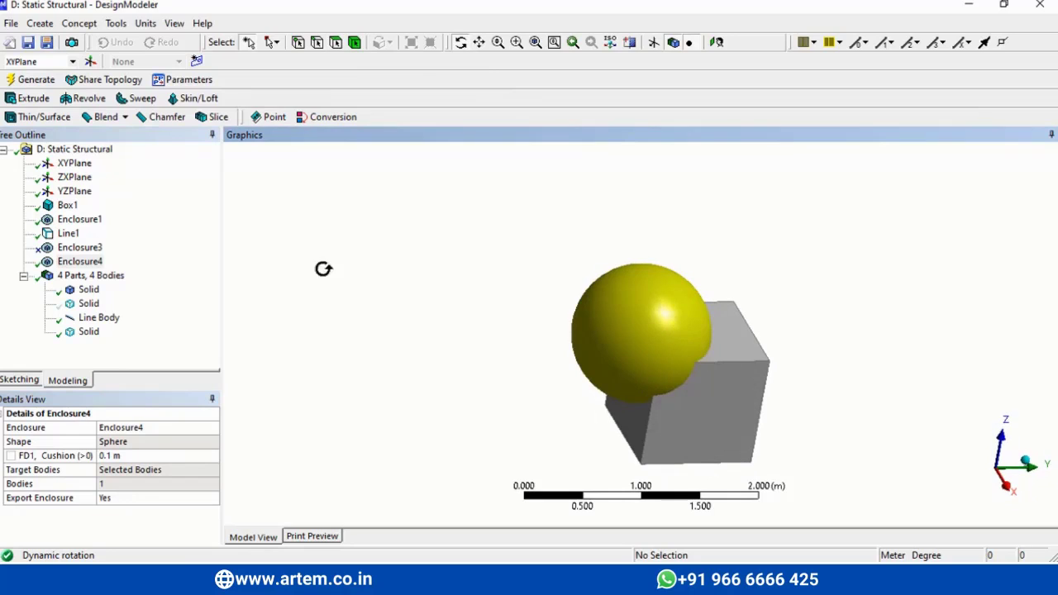
click(79, 23)
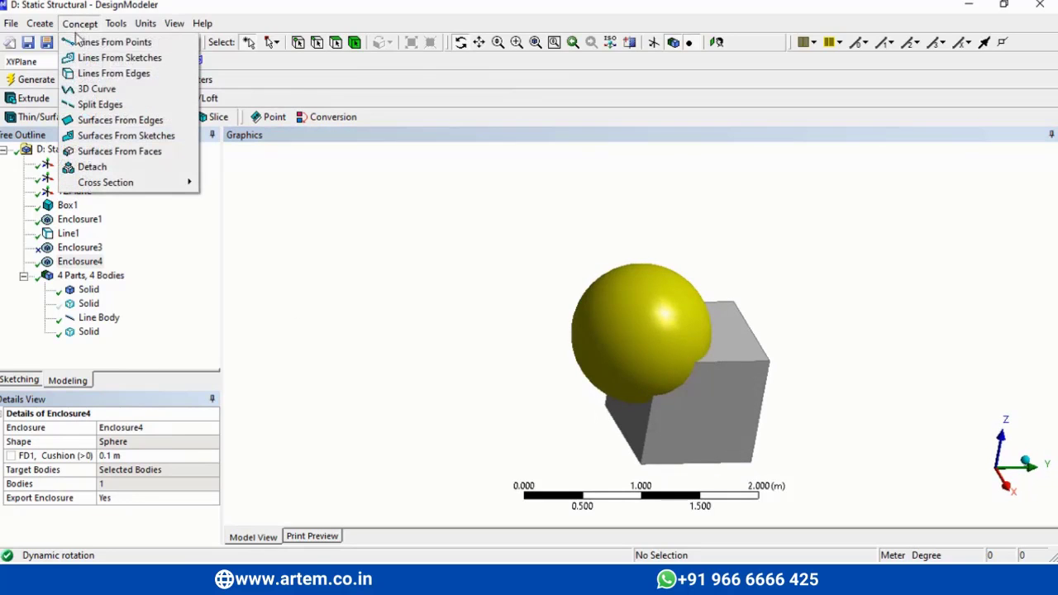
click(126, 120)
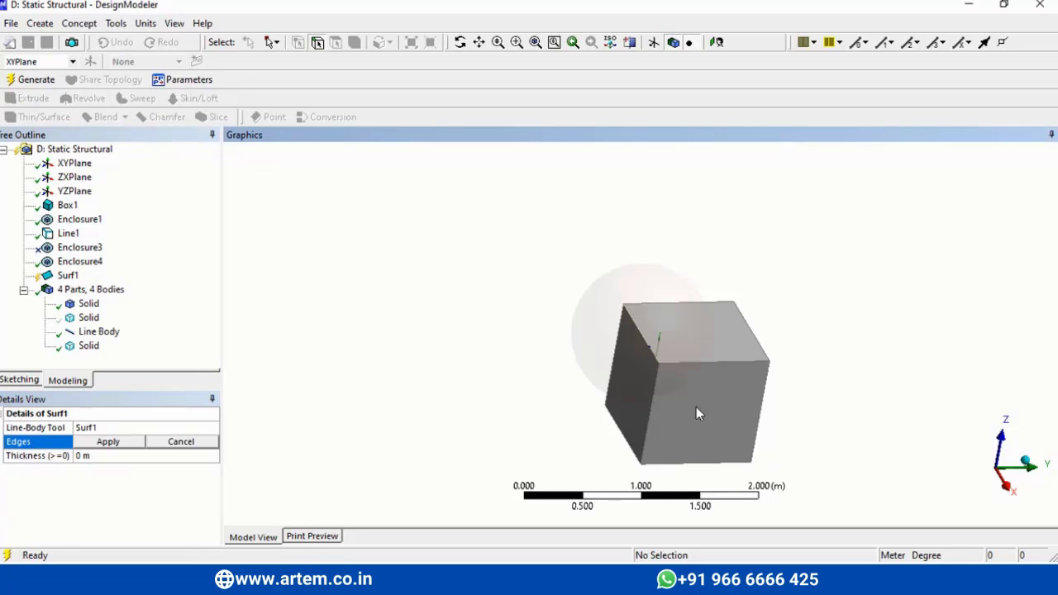
right_click(71, 276)
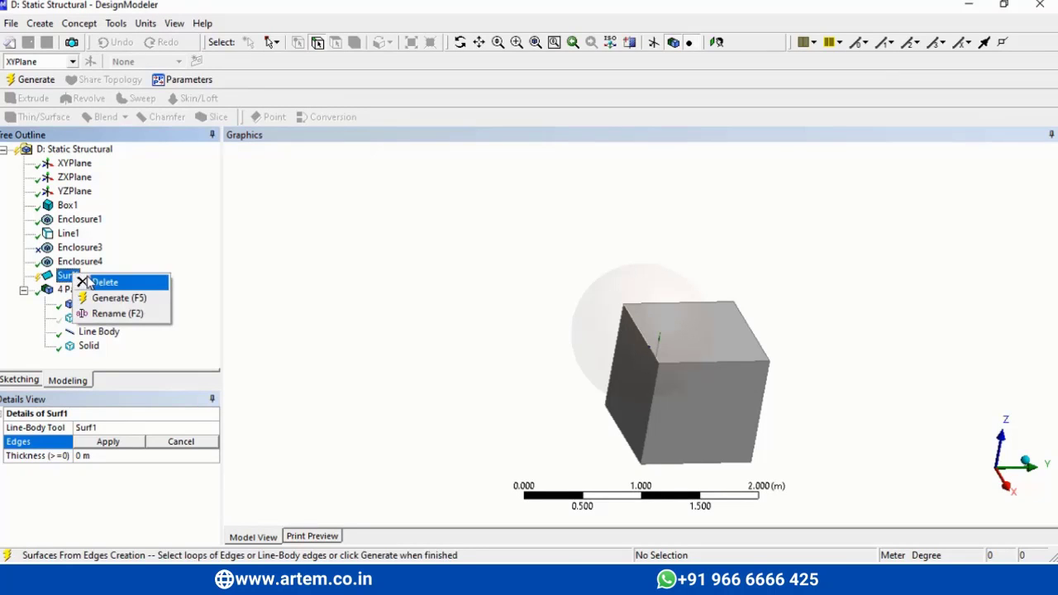
click(158, 282)
click(499, 344)
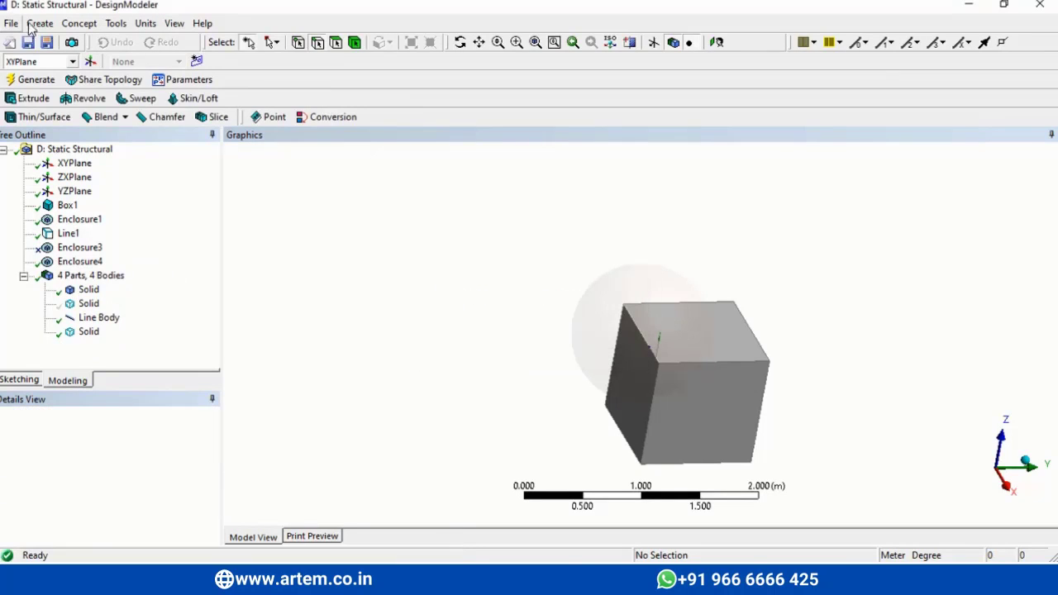
Create a surface body from the box's front face with Surfaces From Faces, generate it, and select the new surface body.
click(74, 24)
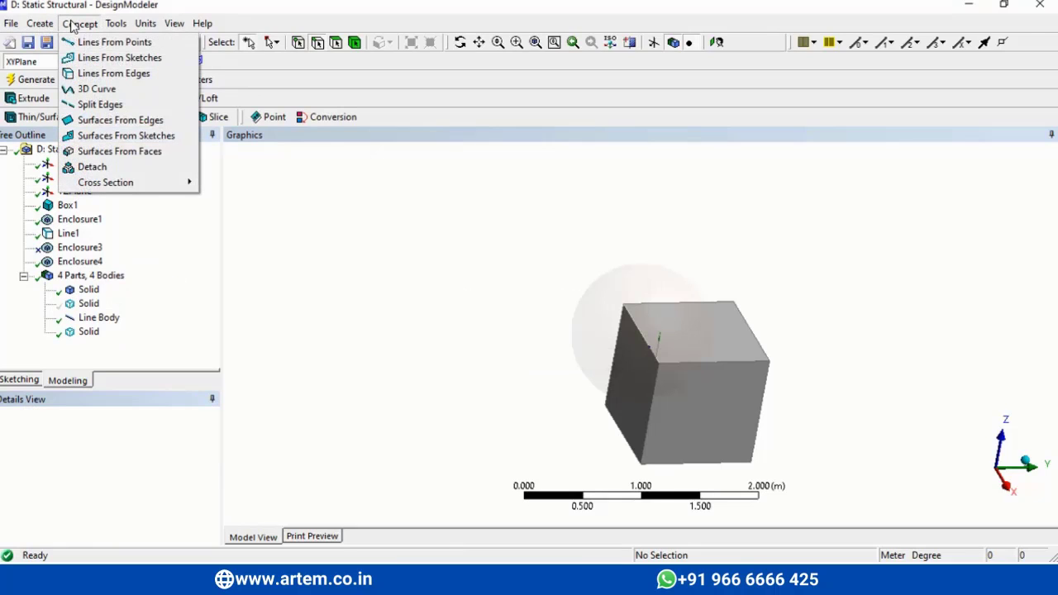
click(110, 153)
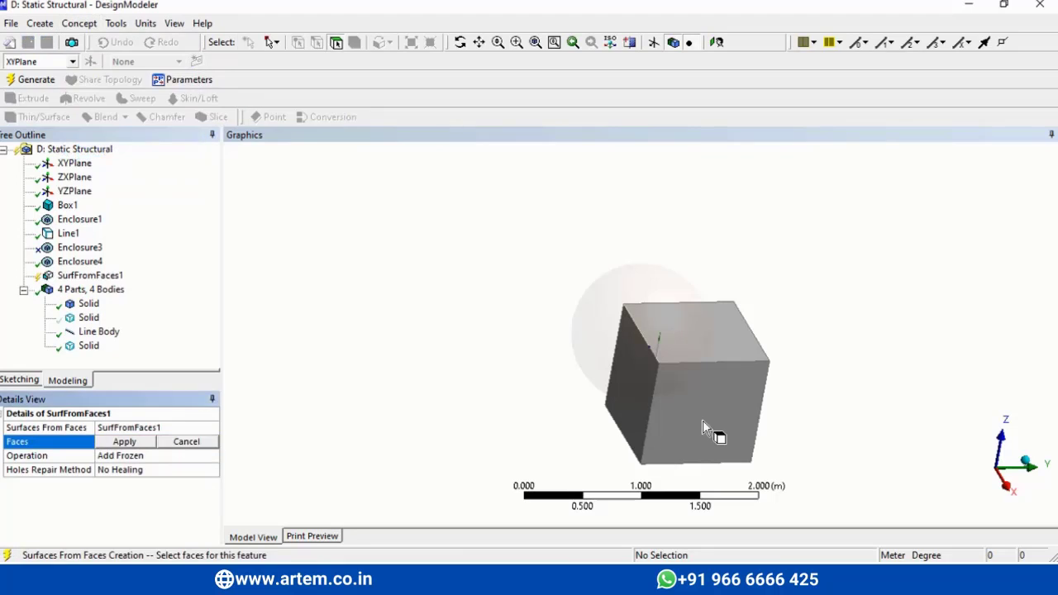
click(703, 420)
click(124, 442)
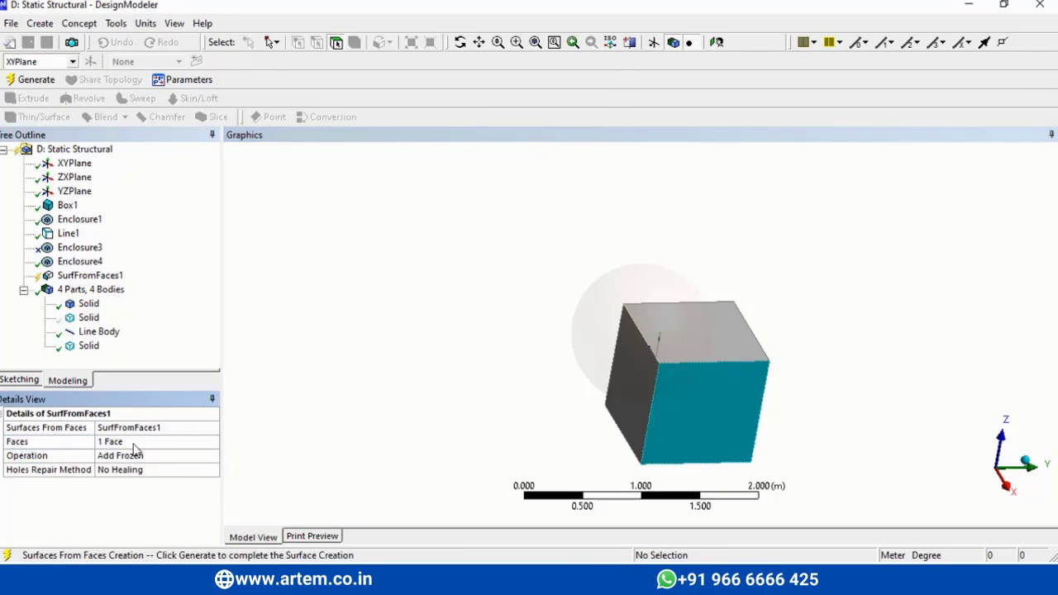
click(33, 80)
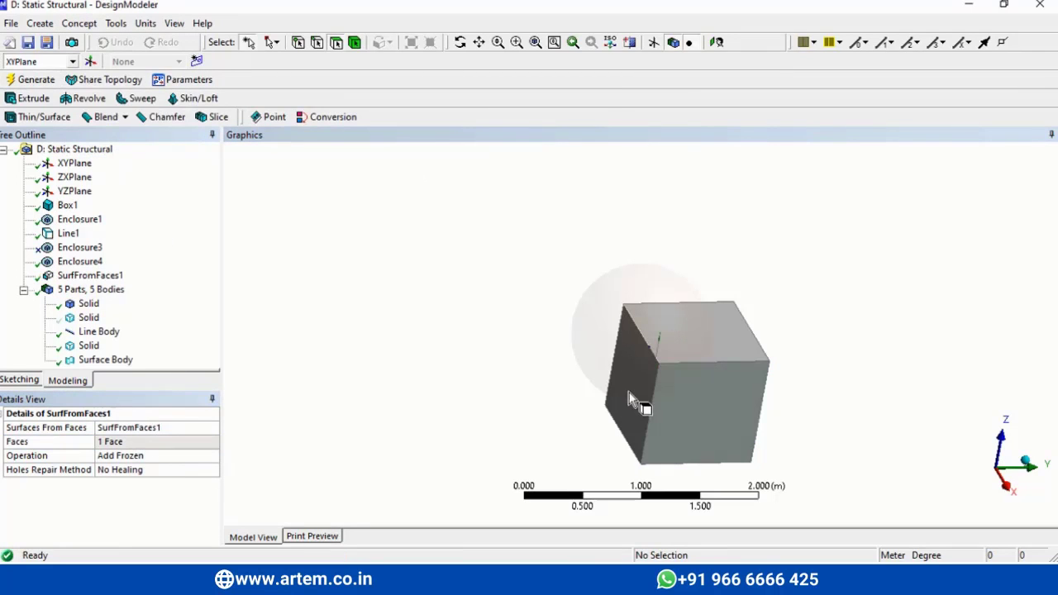
click(712, 414)
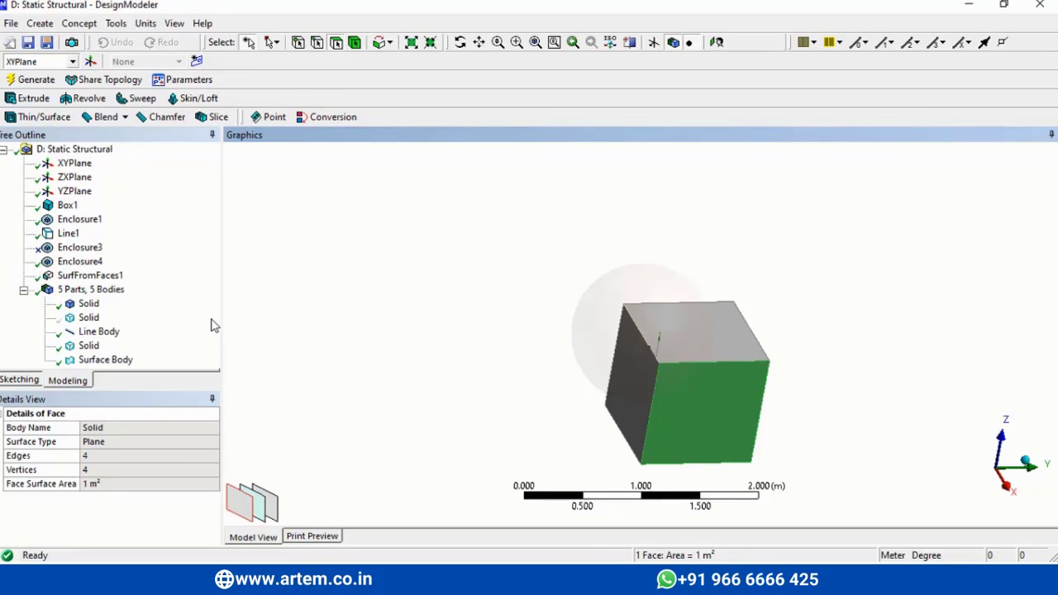
click(105, 360)
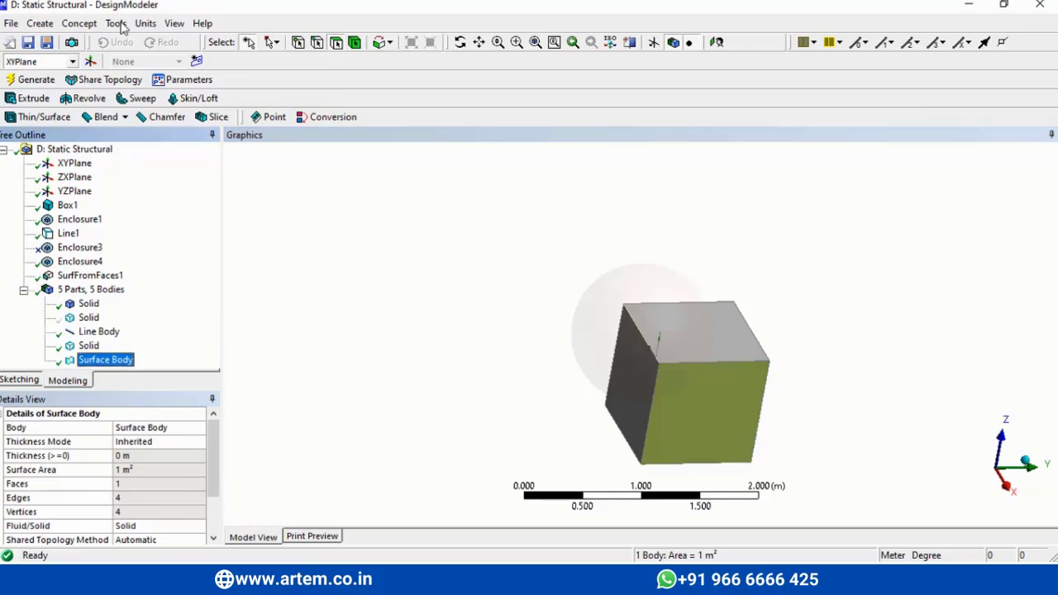
Add another enclosure feature and set its shape to Cylinder.
click(121, 25)
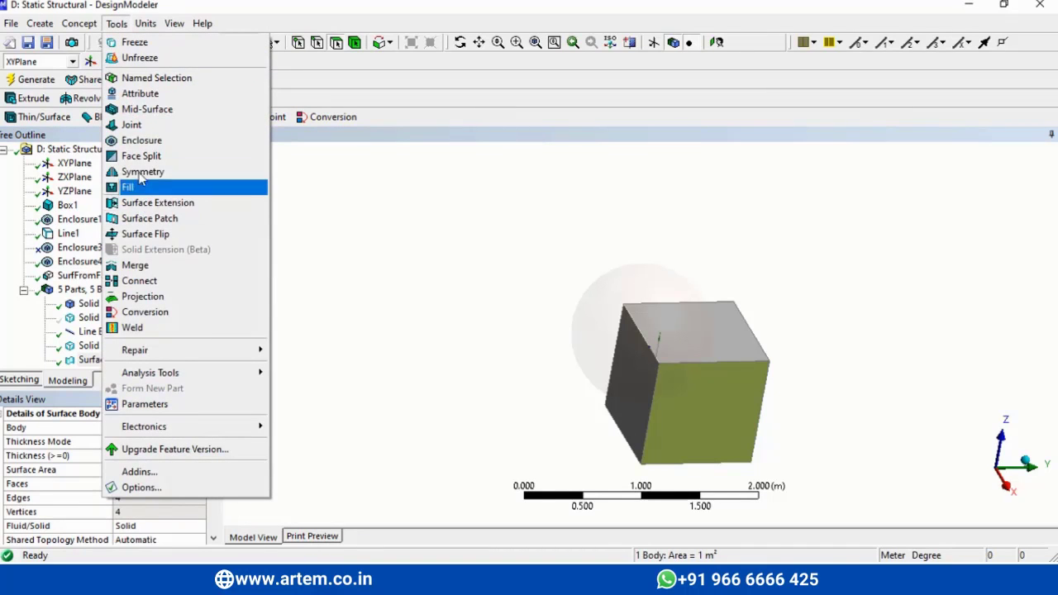
click(138, 142)
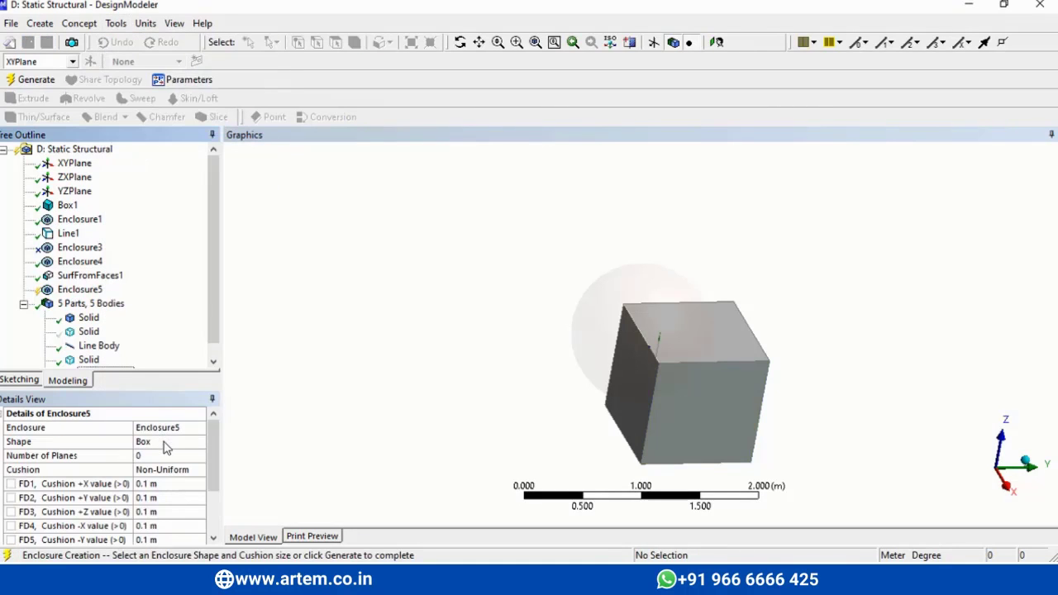
click(166, 445)
click(199, 443)
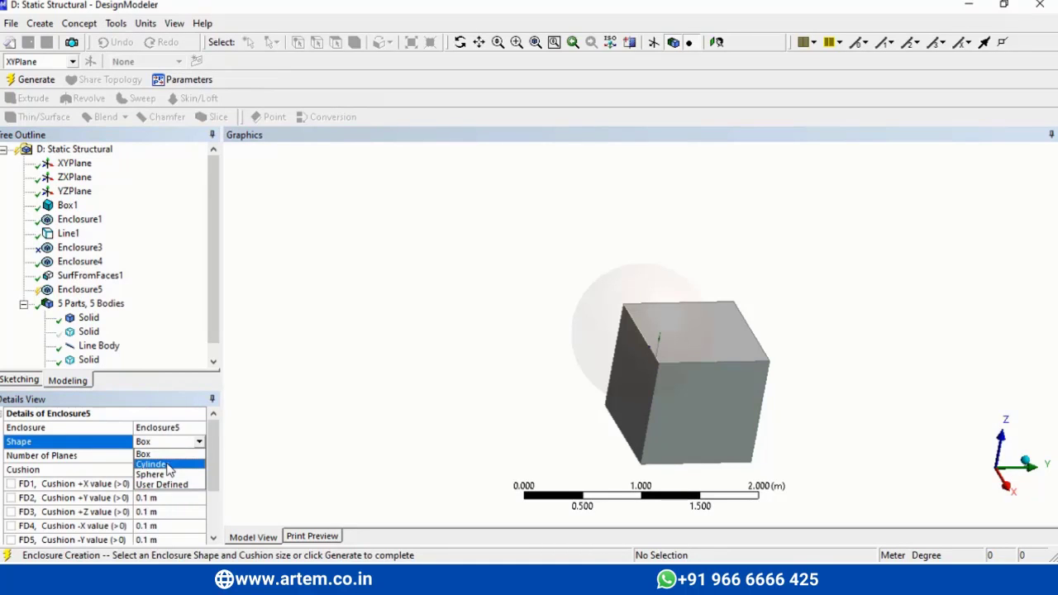
click(168, 465)
Set the cylindrical enclosure's target to Selected Bodies, assign the surface body as its only body, and generate it.
drag(212, 489, 213, 526)
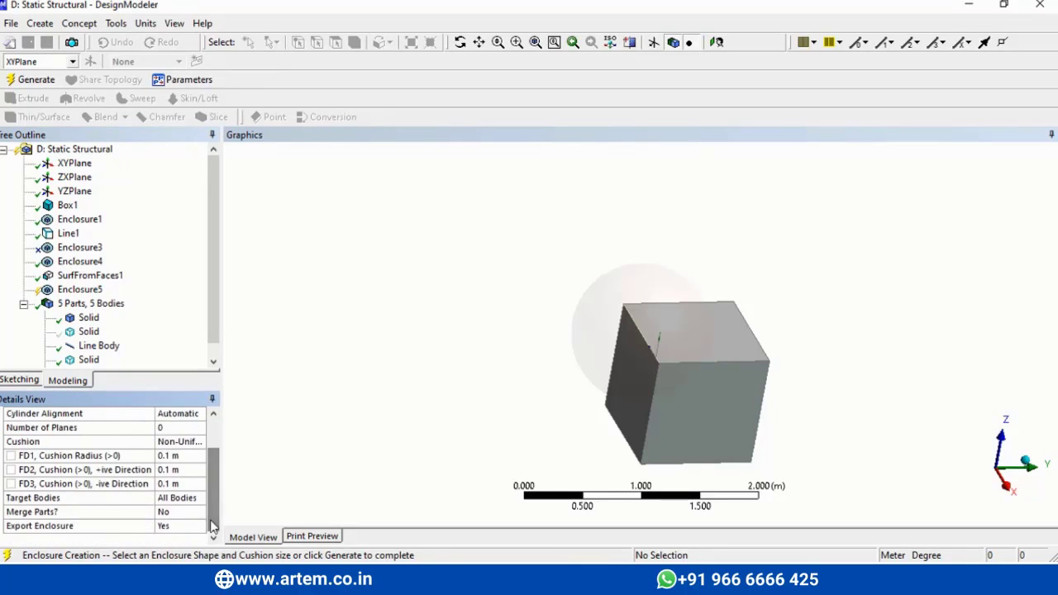
click(194, 498)
click(199, 498)
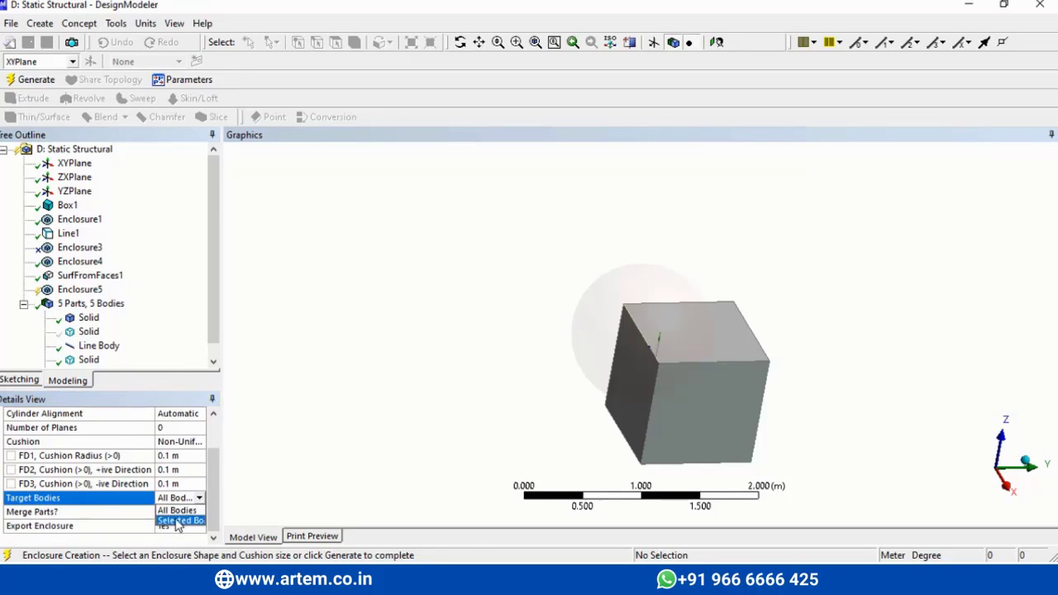
click(178, 521)
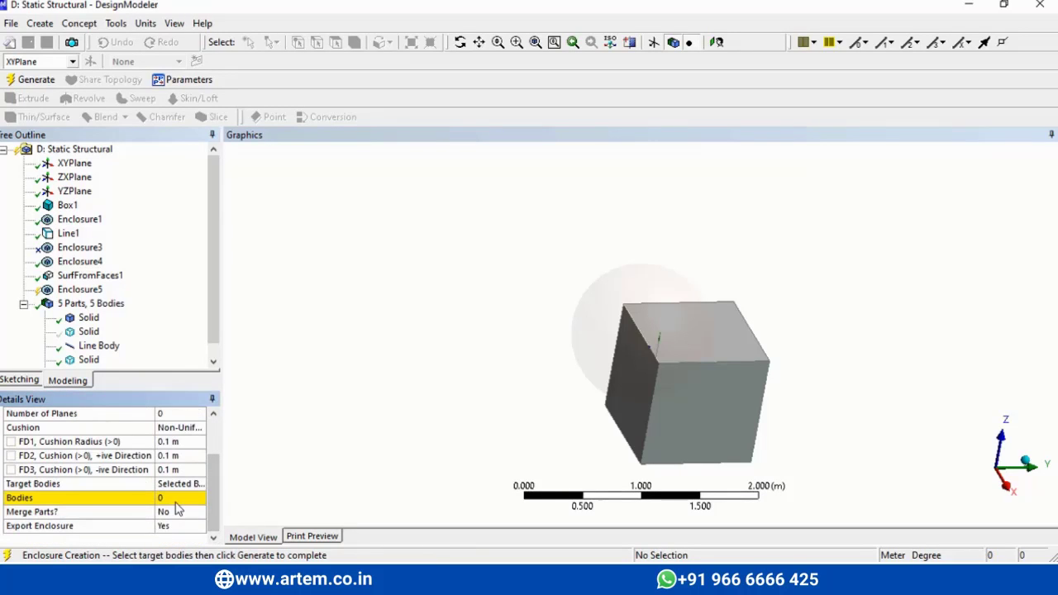
click(176, 499)
click(687, 427)
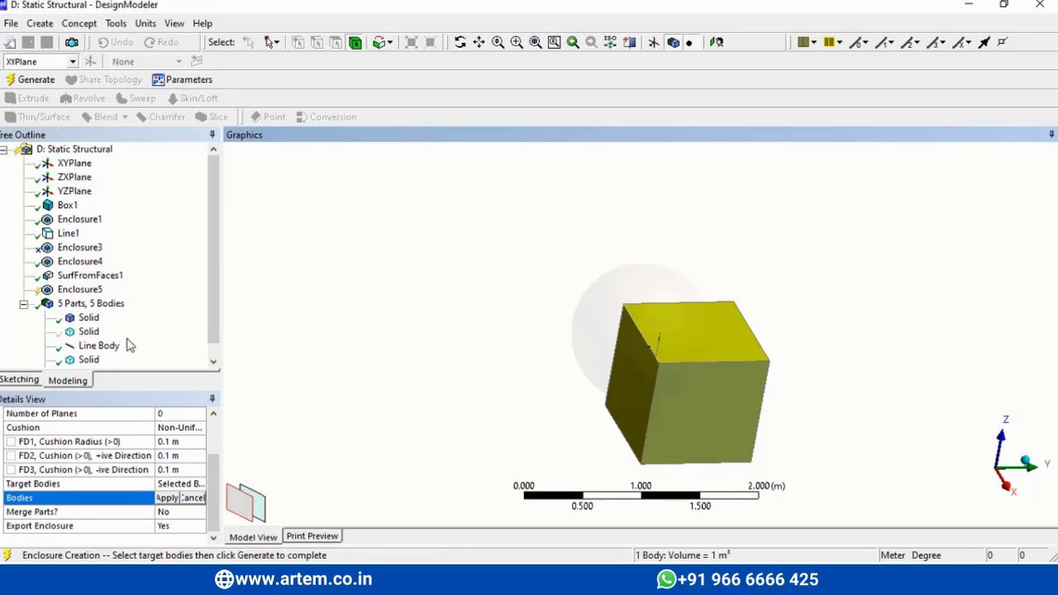
click(213, 361)
click(105, 360)
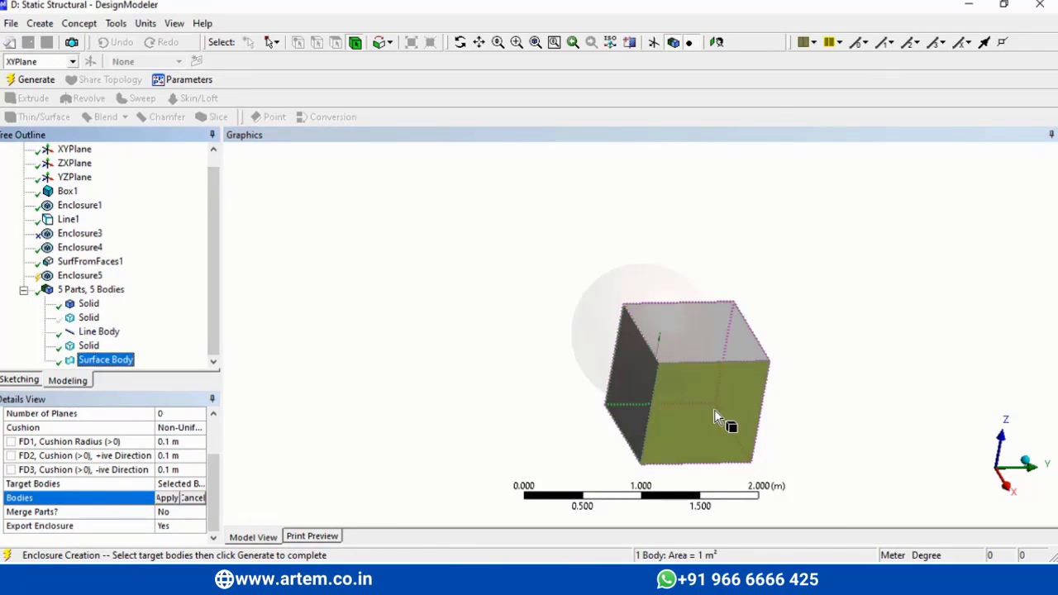
click(168, 498)
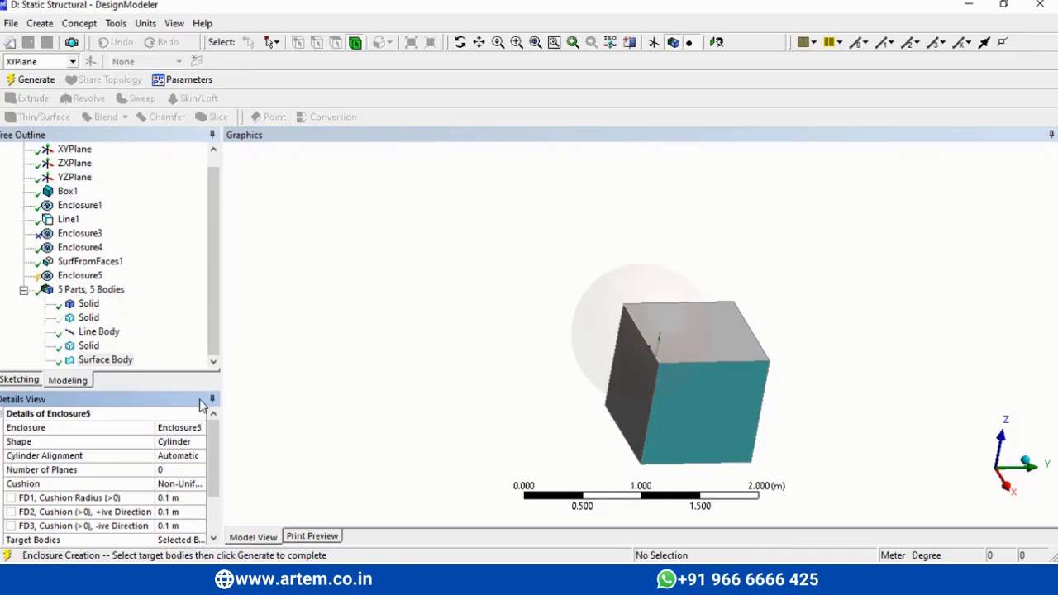
click(33, 79)
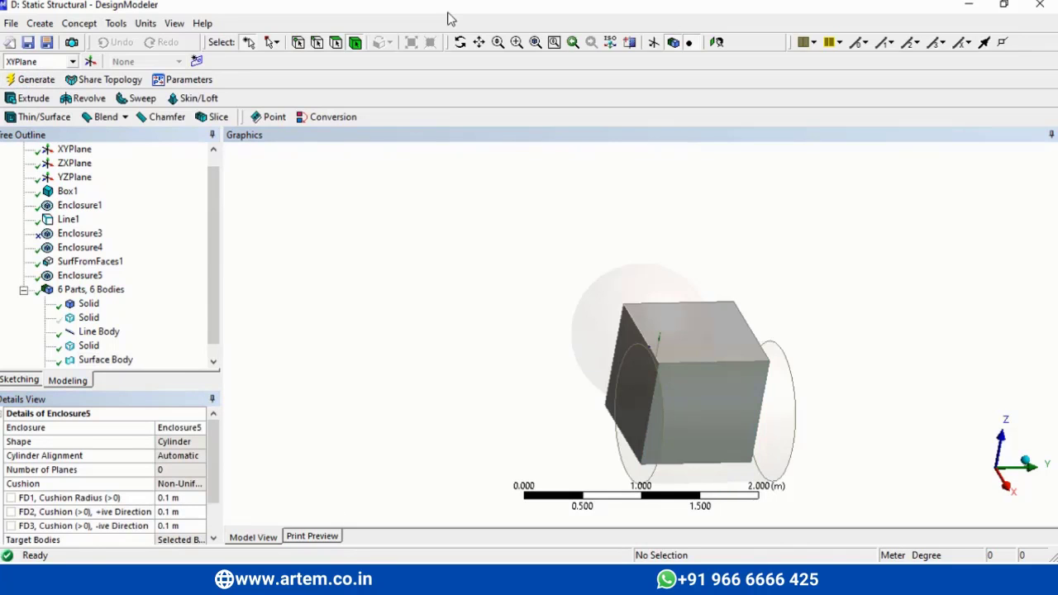
Examine the cylindrical, spherical and box enclosure bodies one after another from a rotated view.
click(460, 42)
drag(739, 414, 779, 422)
scroll(120, 372, down, 1)
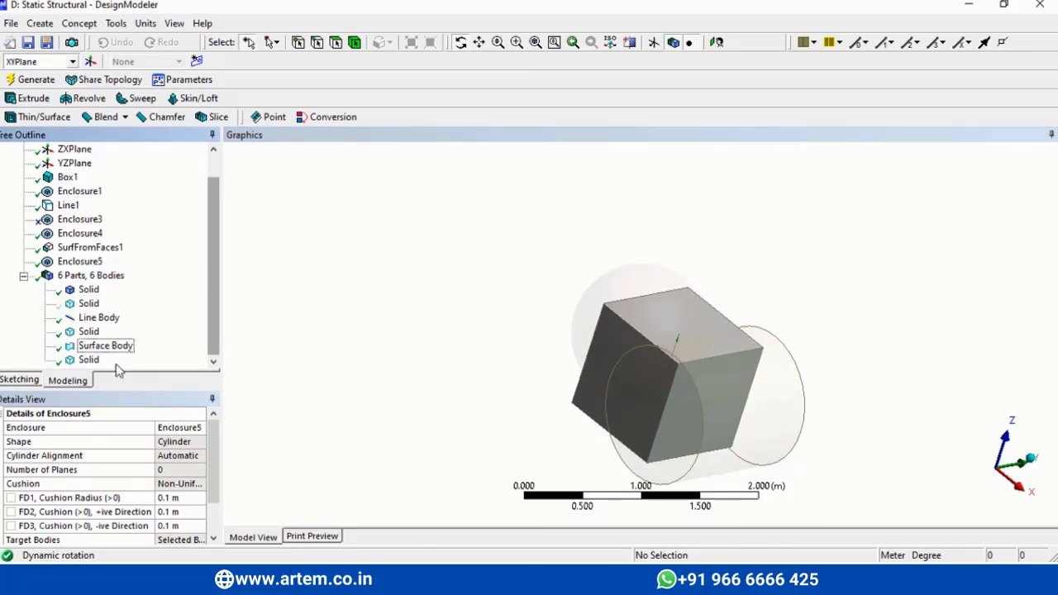
click(89, 361)
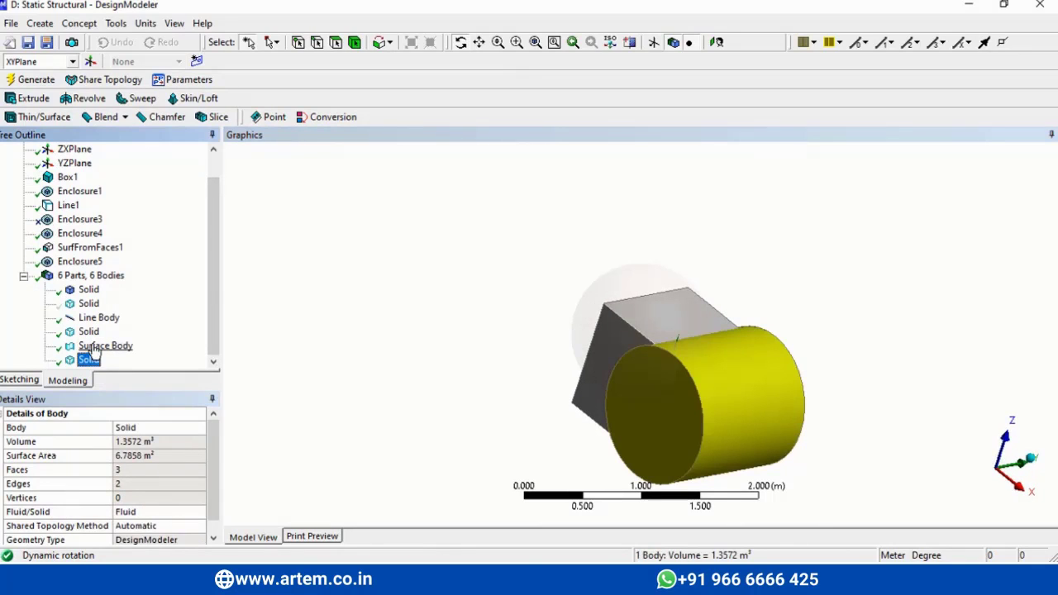
click(86, 336)
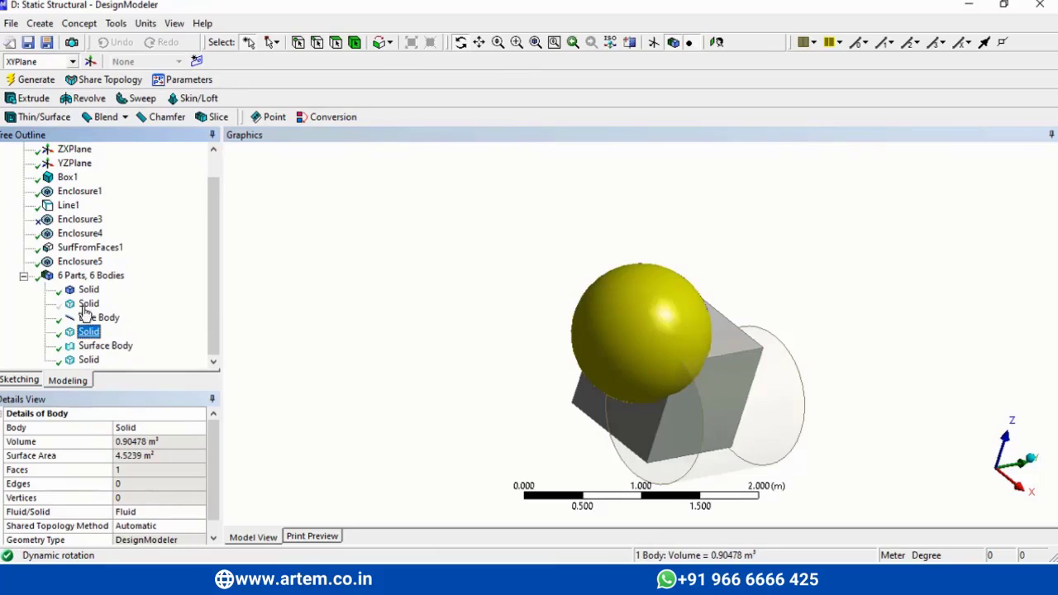
click(87, 305)
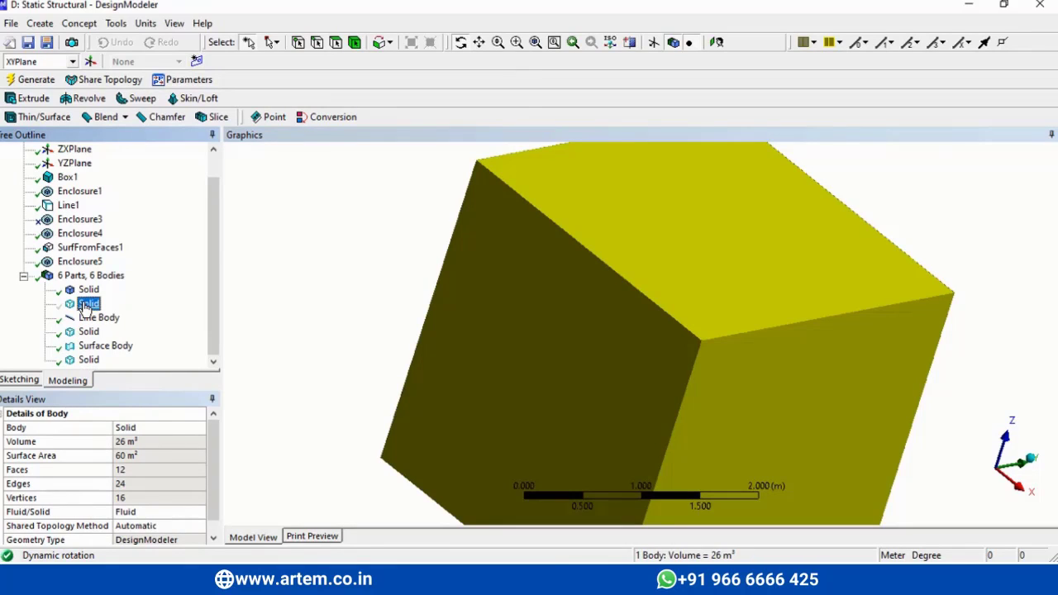
click(81, 263)
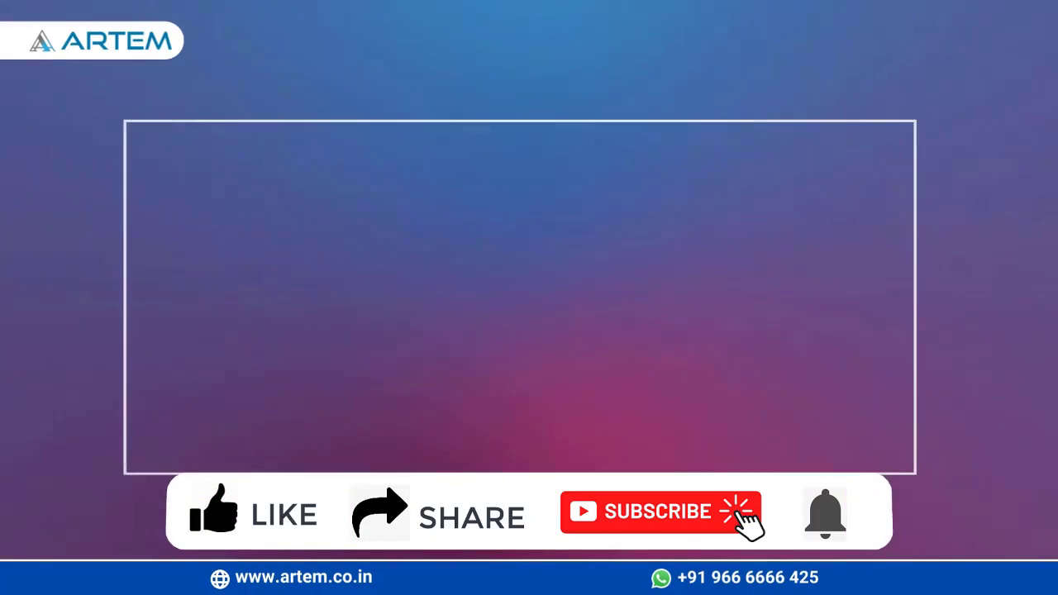